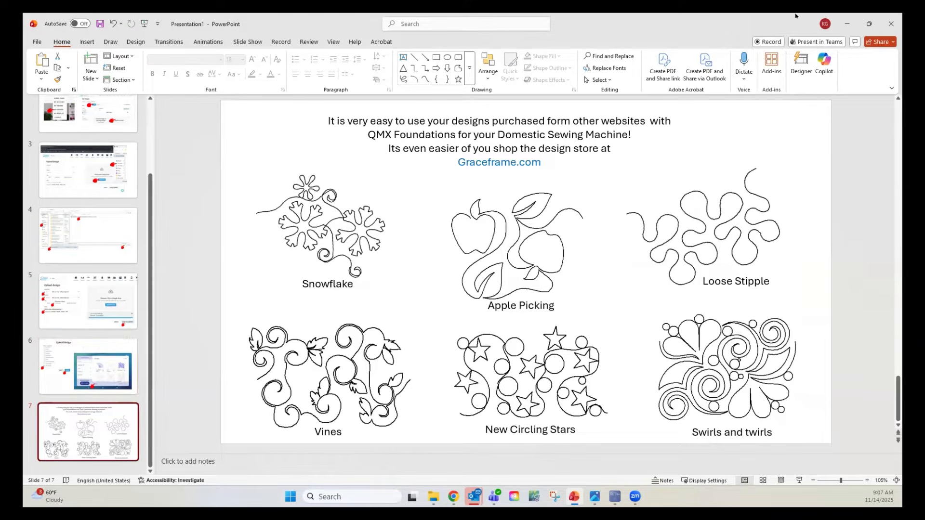
Put away the presentation and the other open window, and switch to the Grace Company website in Chrome.
left_click(844, 23)
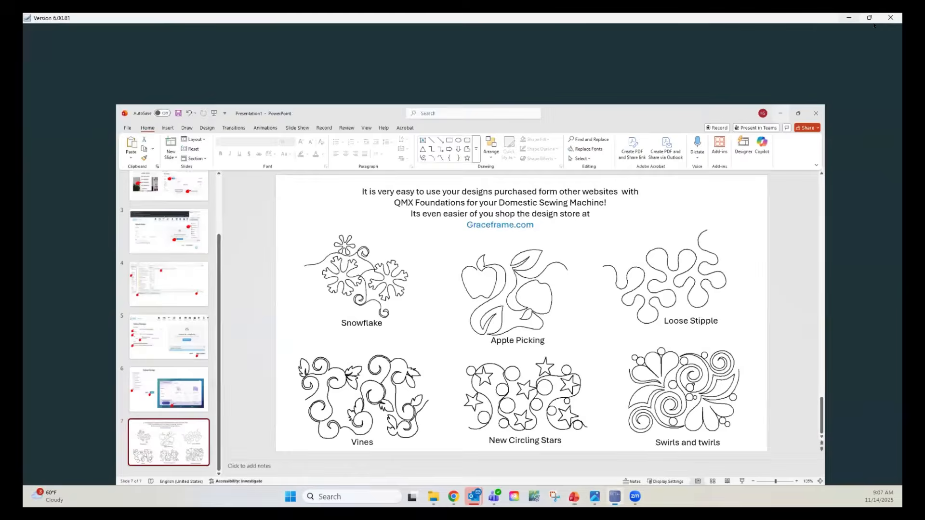
left_click(890, 18)
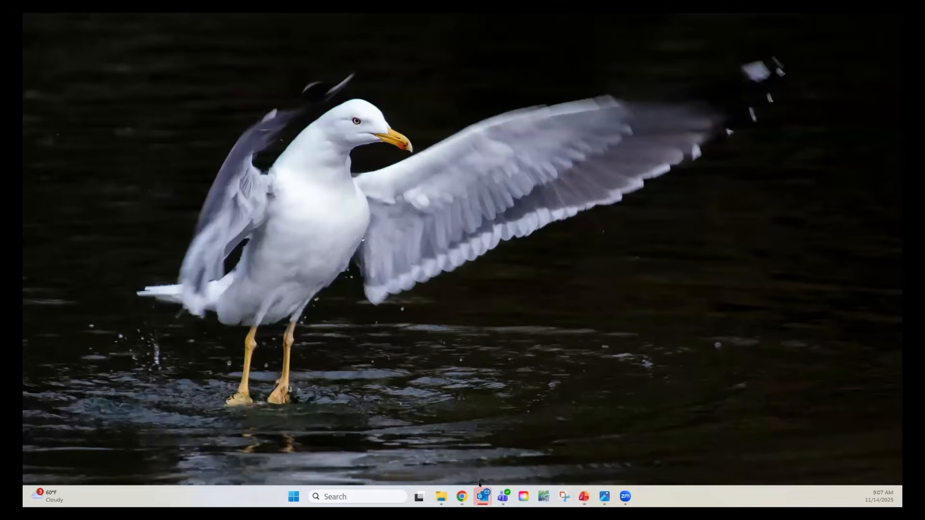
left_click(464, 496)
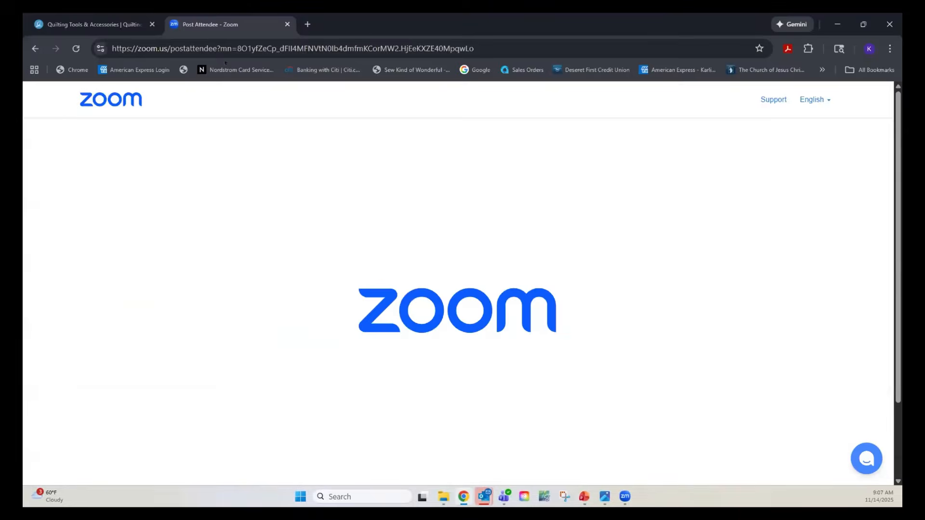
left_click(126, 28)
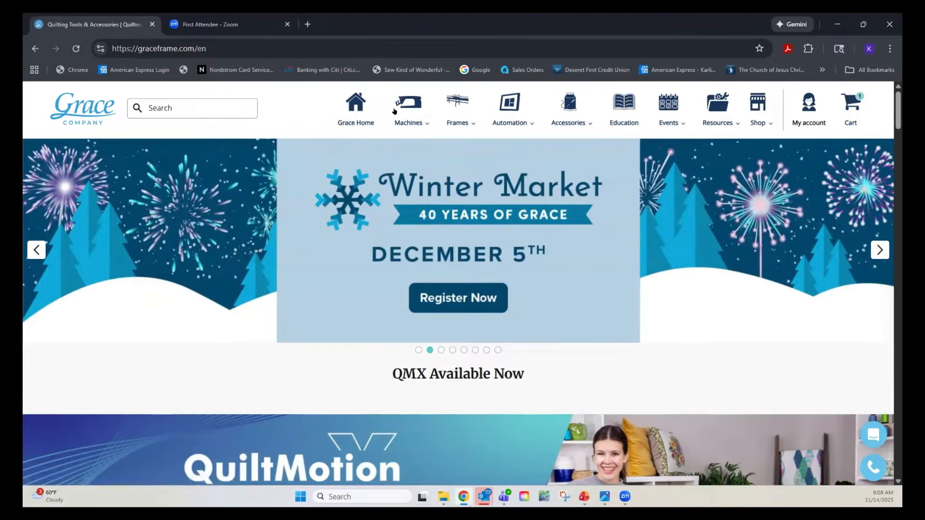
Open the account's My Designs library and start adding a new design with the Upload Design option.
mouse_move(801, 131)
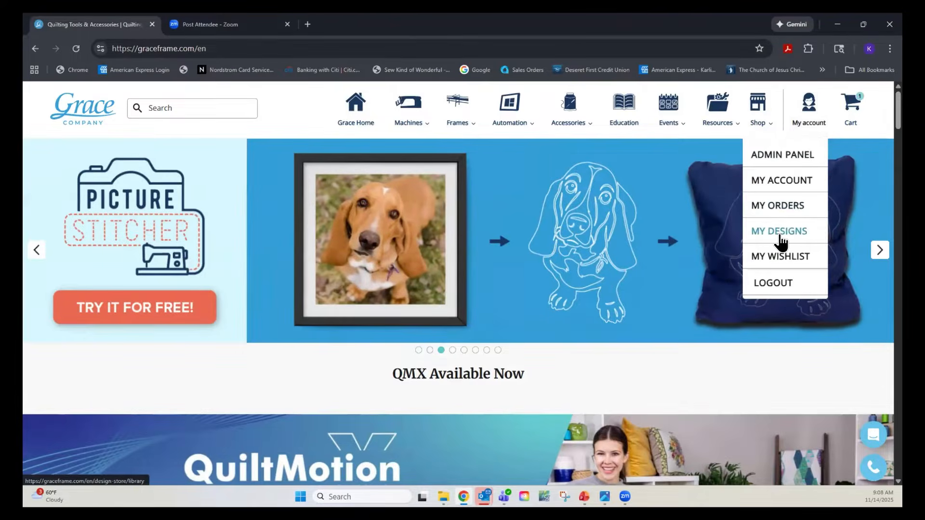
left_click(779, 236)
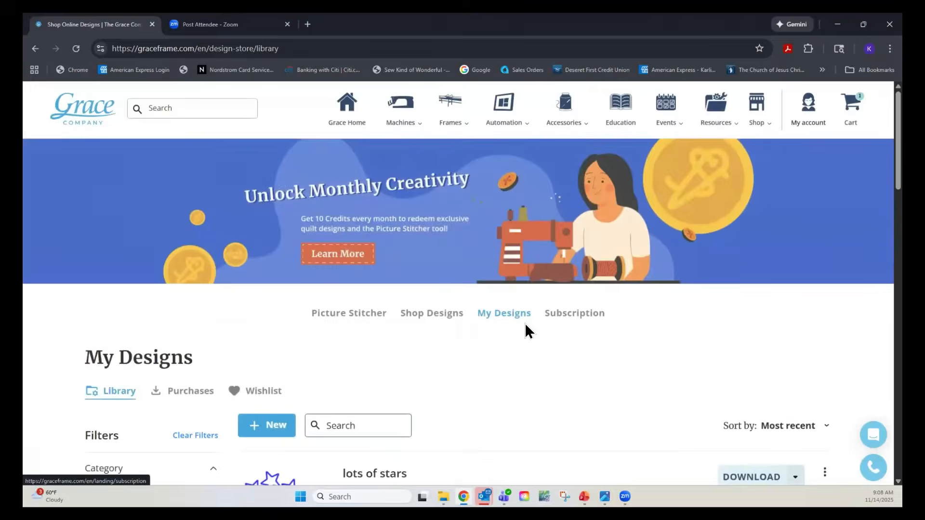
scroll(526, 330, "down", 1)
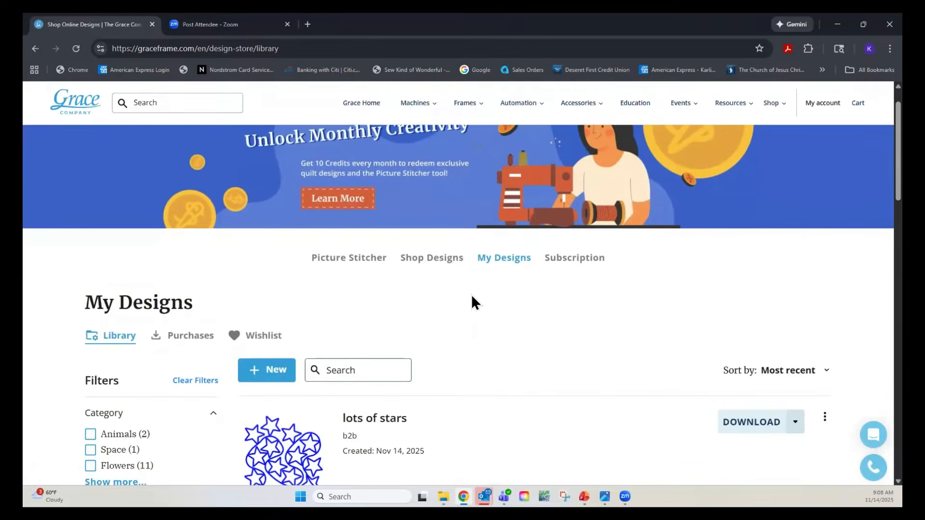
scroll(471, 302, "down", 1)
left_click(268, 318)
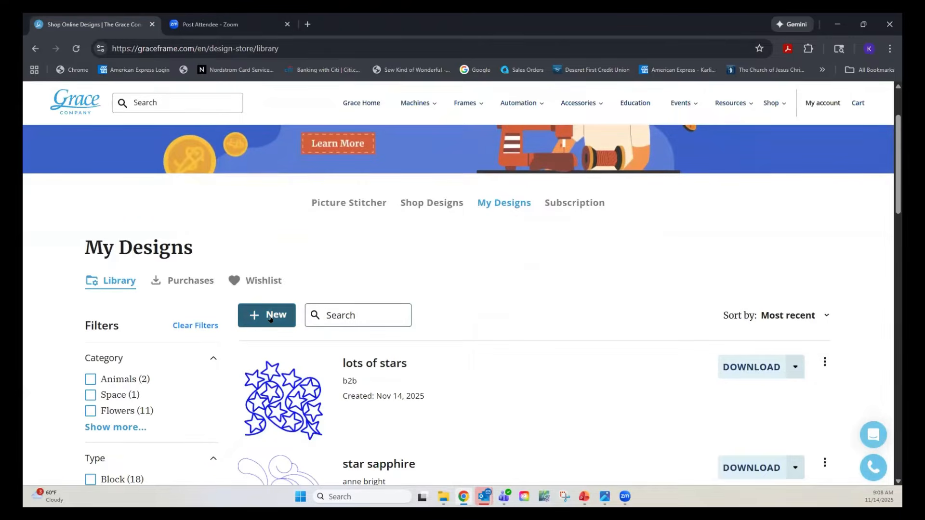
left_click(270, 316)
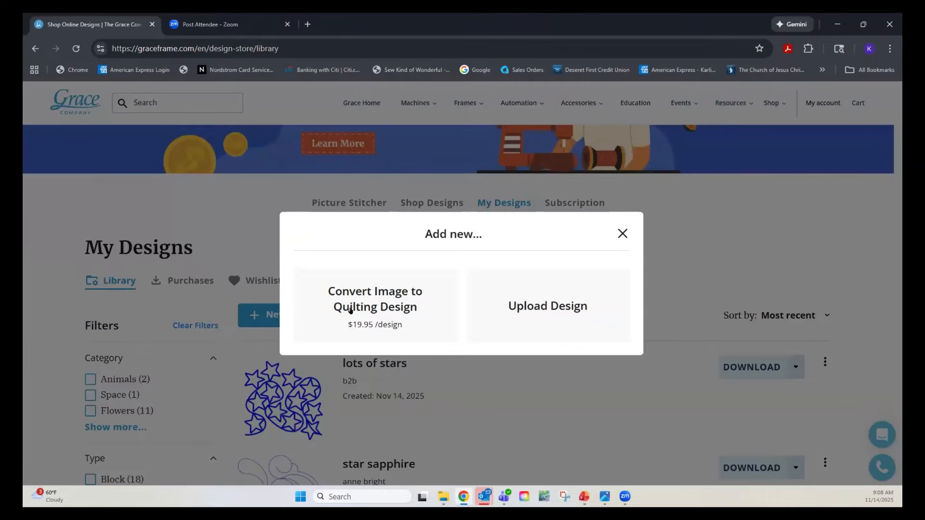
left_click(536, 317)
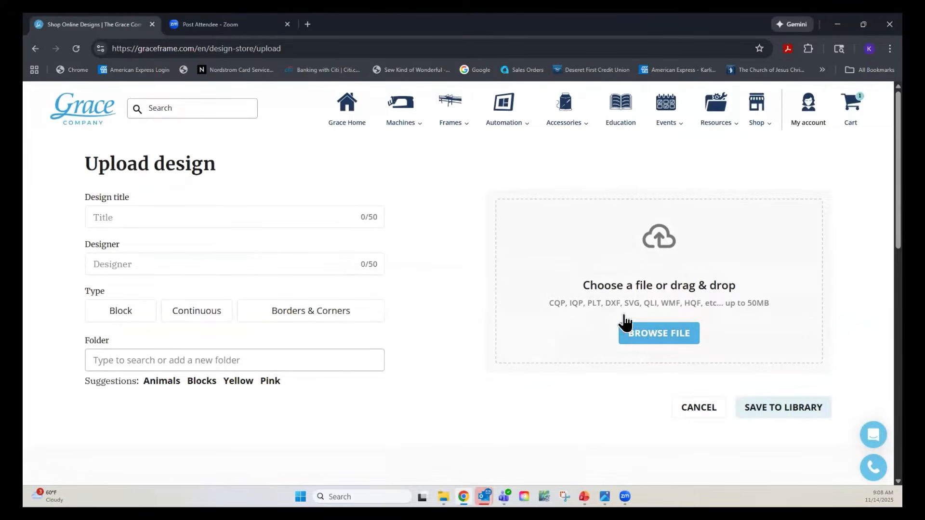
Choose the Emily 4 block CQP file from the emily_4_block_cqp_blocks folder in Downloads for the upload.
left_click(658, 337)
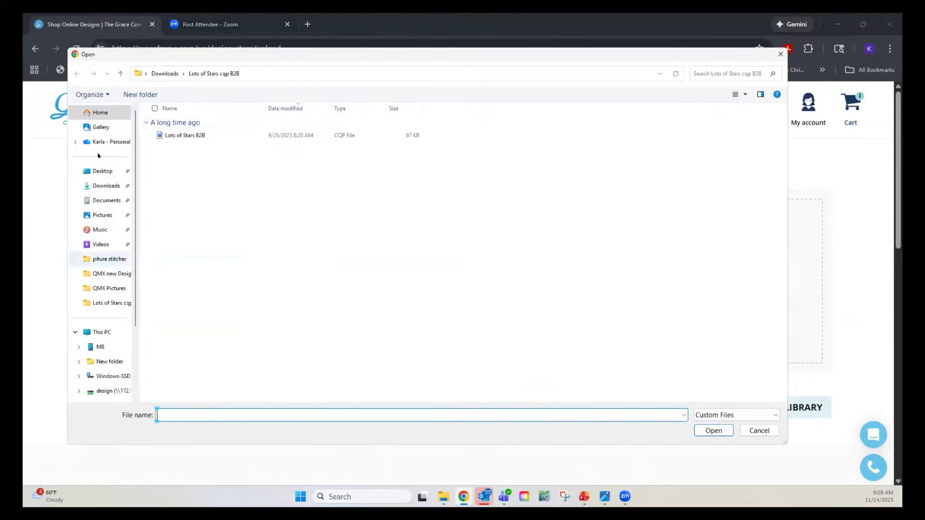
left_click(96, 186)
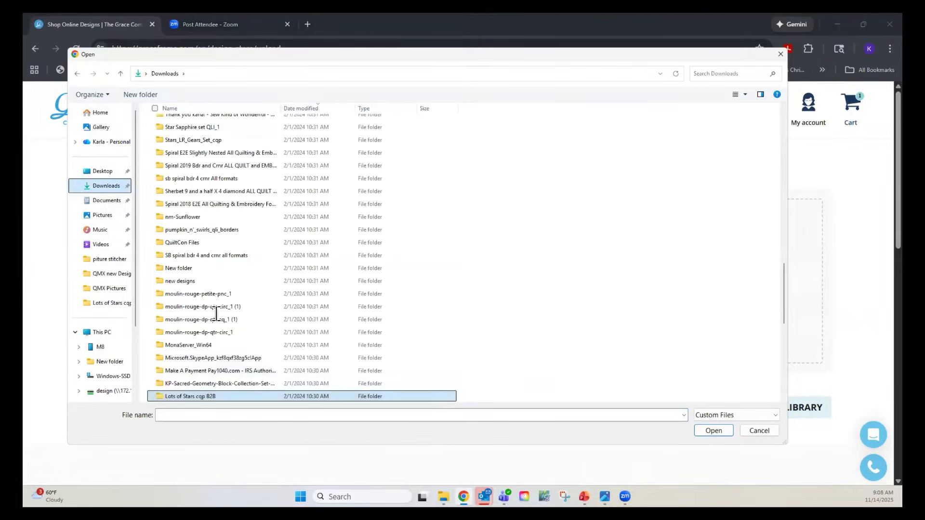
scroll(220, 298, "down", 8)
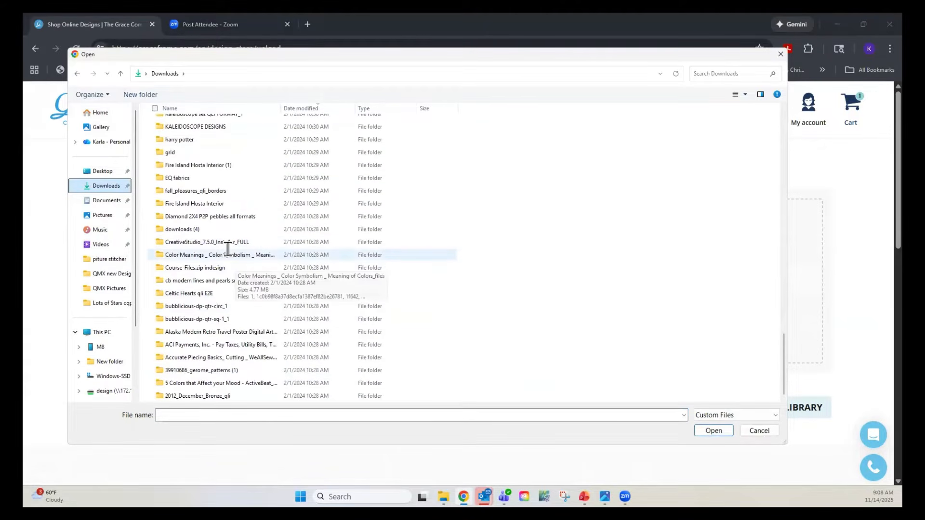
scroll(202, 320, "up", 8)
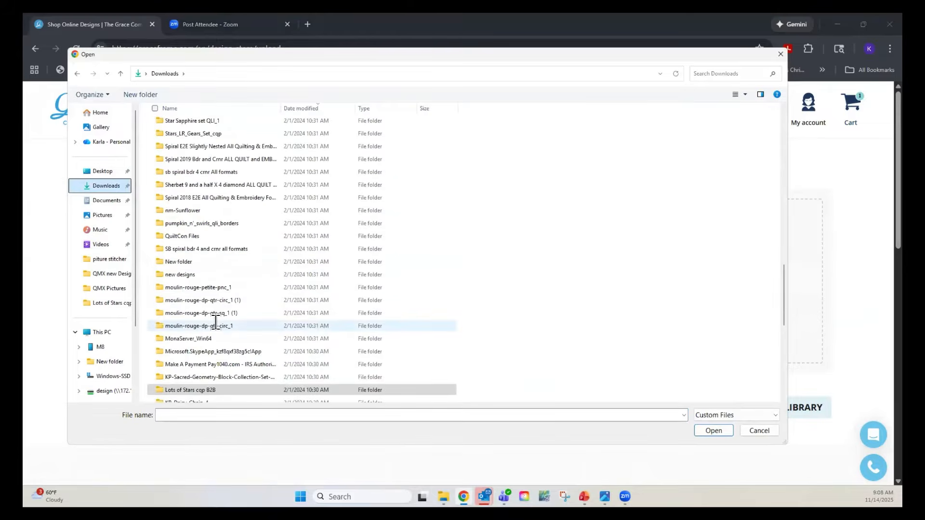
scroll(215, 321, "up", 4)
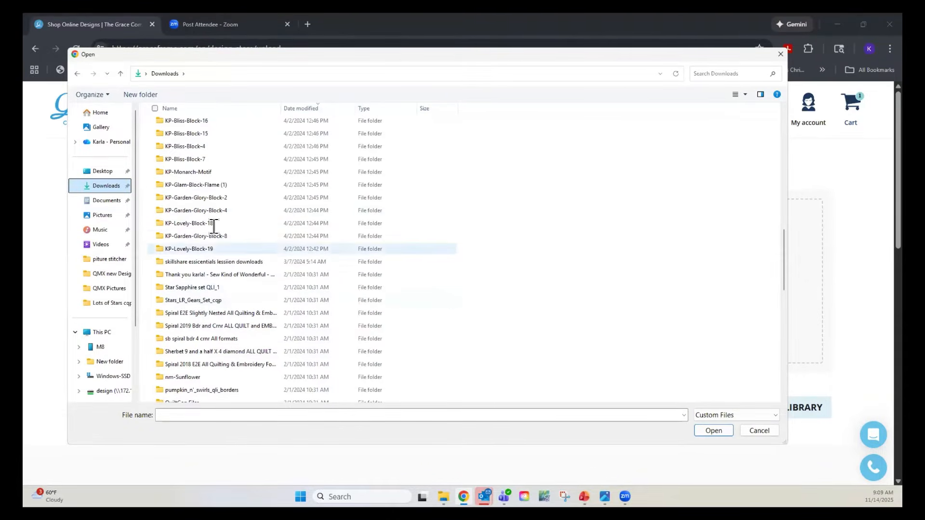
scroll(231, 238, "up", 4)
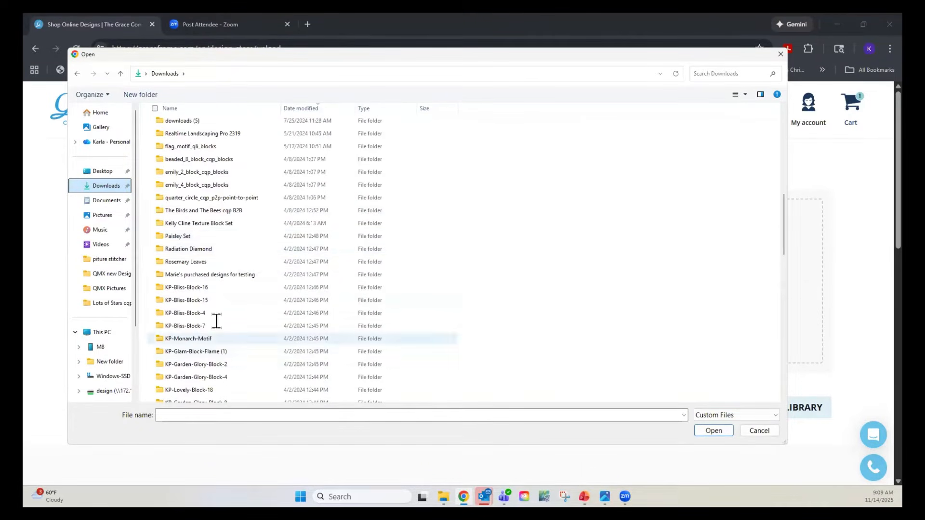
left_click(216, 184)
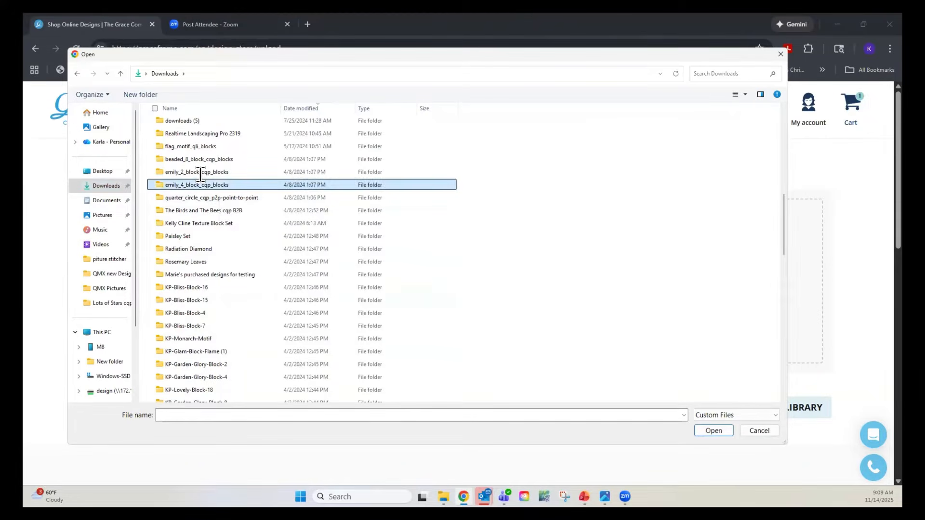
key("Return")
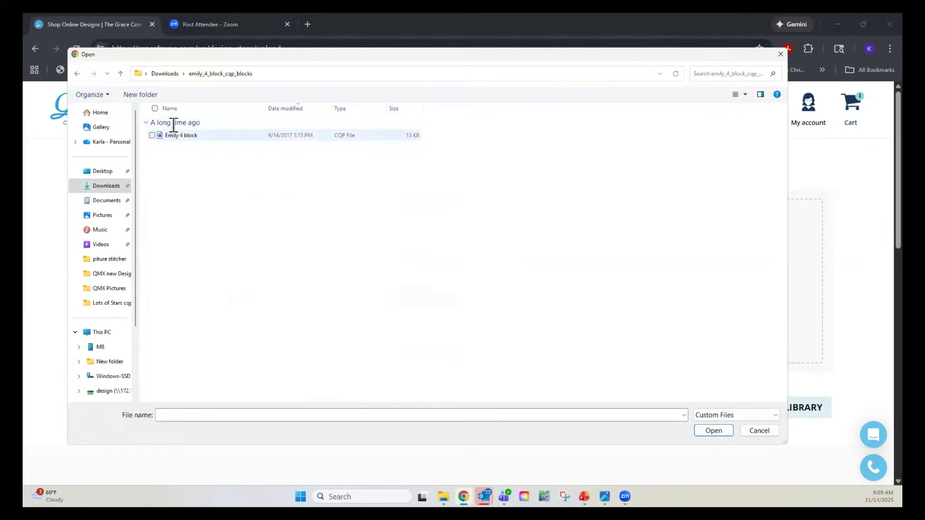
left_click(211, 137)
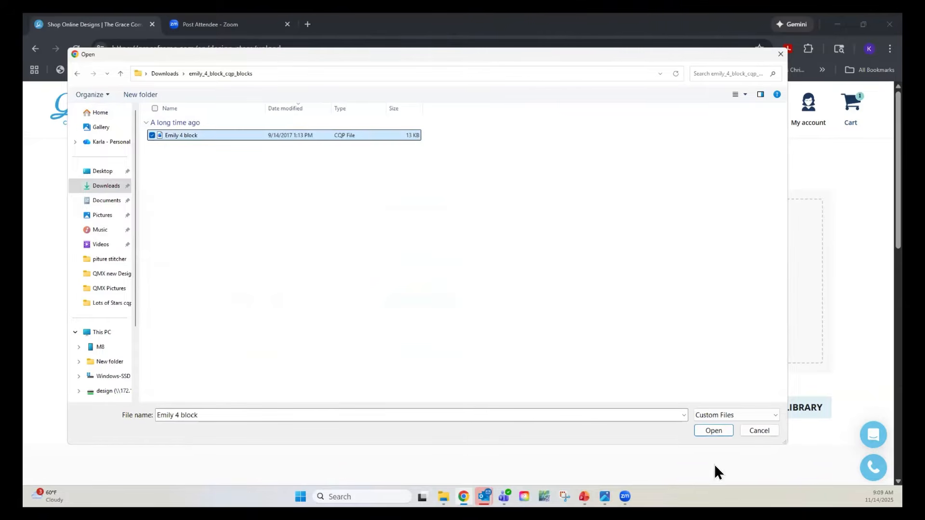
left_click(713, 431)
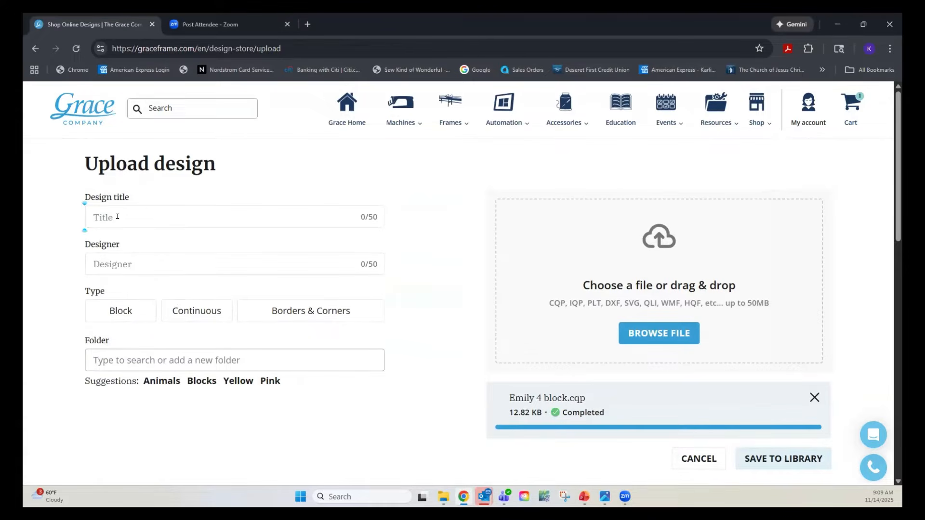
Title the design "Emily Block", fill in the designer's name, and set the type to Block with sub type Square.
type("Emily Block")
left_click(97, 255)
type("Emily")
left_click(121, 316)
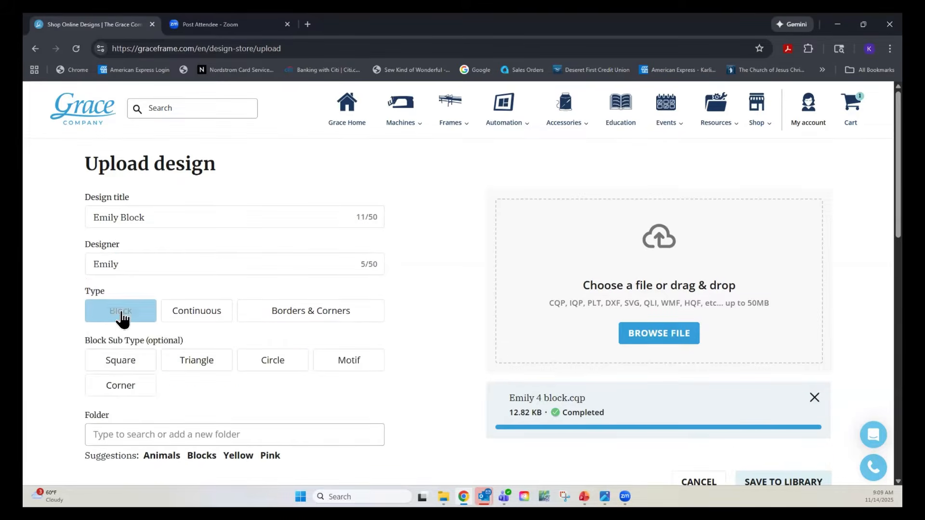
left_click(133, 365)
Enter Block as the design's folder and save the design to the library.
left_click(191, 431)
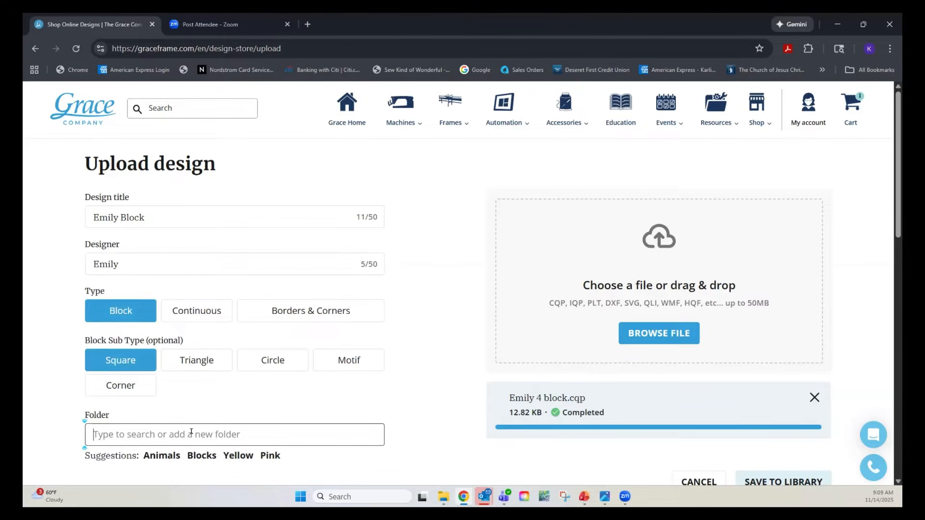
type("Blo")
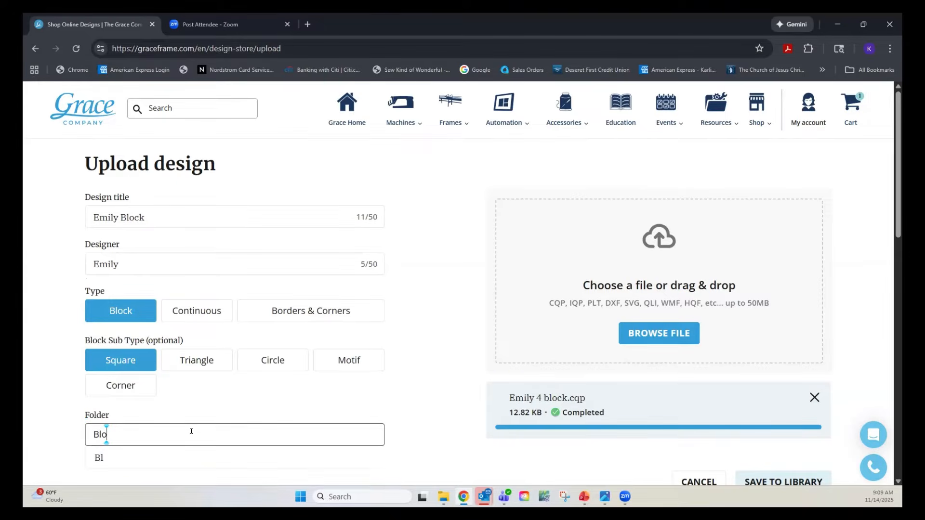
type("ck")
scroll(764, 393, "down", 2)
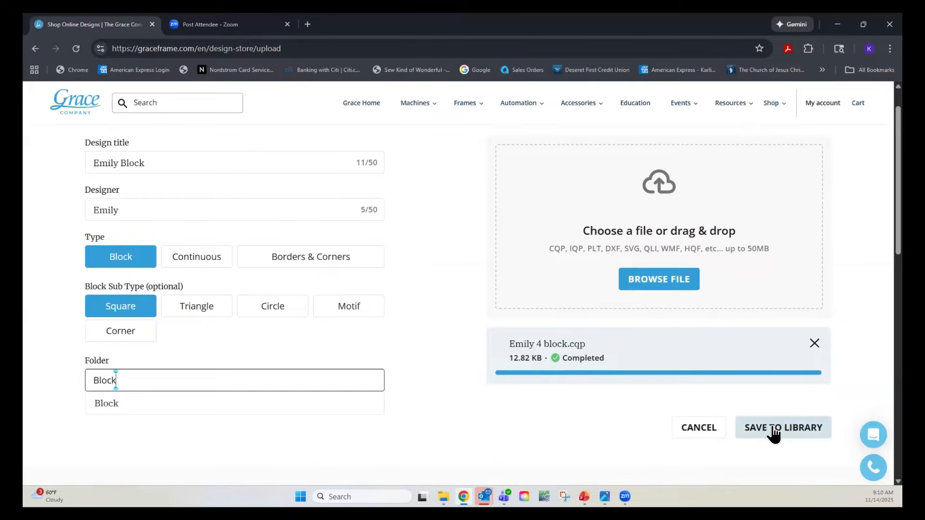
left_click(773, 433)
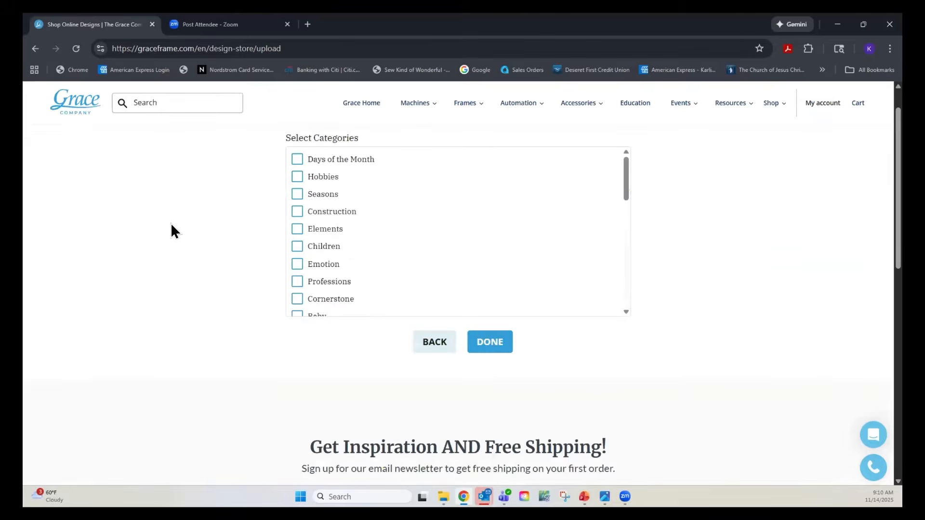
Assign the uploaded design to My Category and finish the category selection.
scroll(299, 186, "down", 3)
scroll(506, 202, "up", 2)
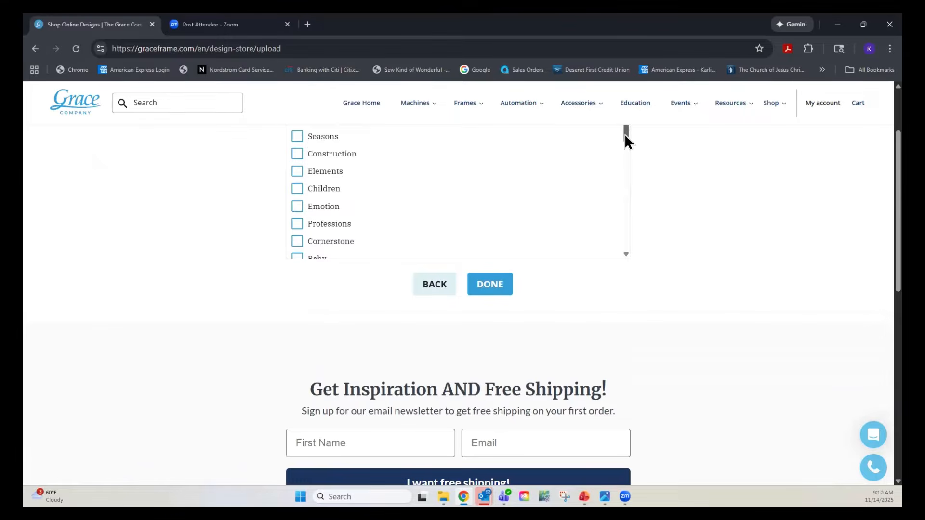
left_click_drag(624, 134, 624, 259)
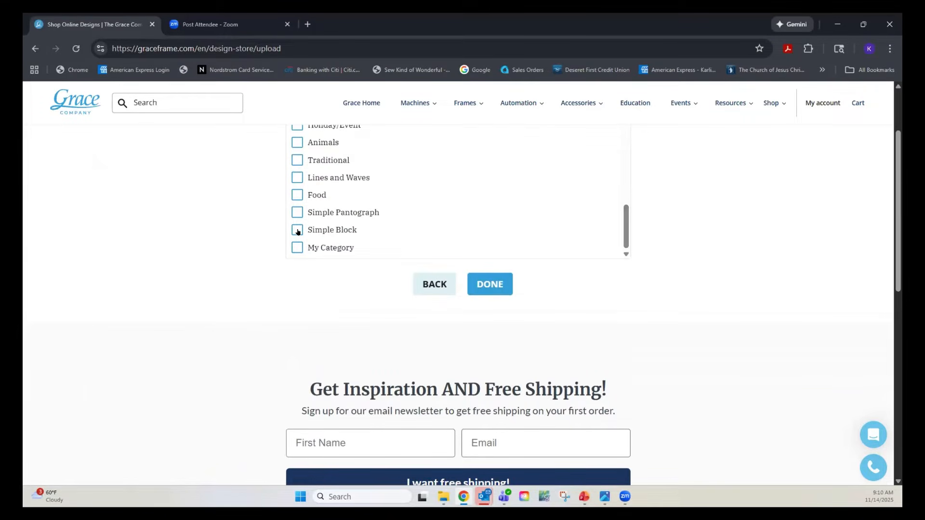
left_click(298, 247)
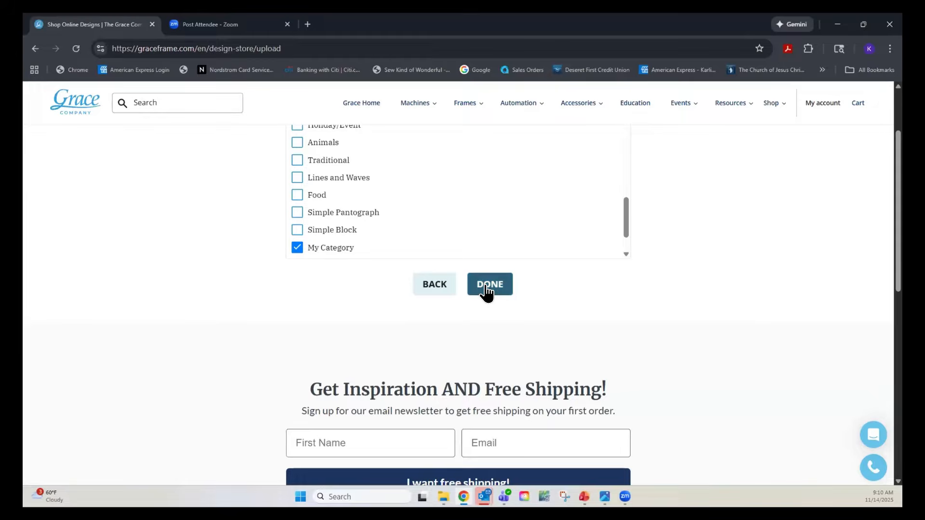
left_click(486, 289)
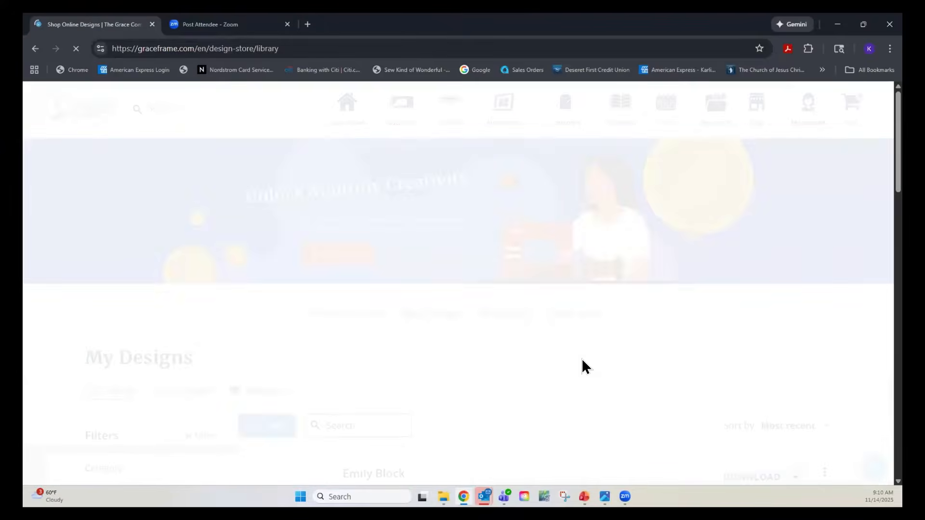
Reload the My Designs library and look through the list for the newly uploaded design.
scroll(577, 361, "down", 3)
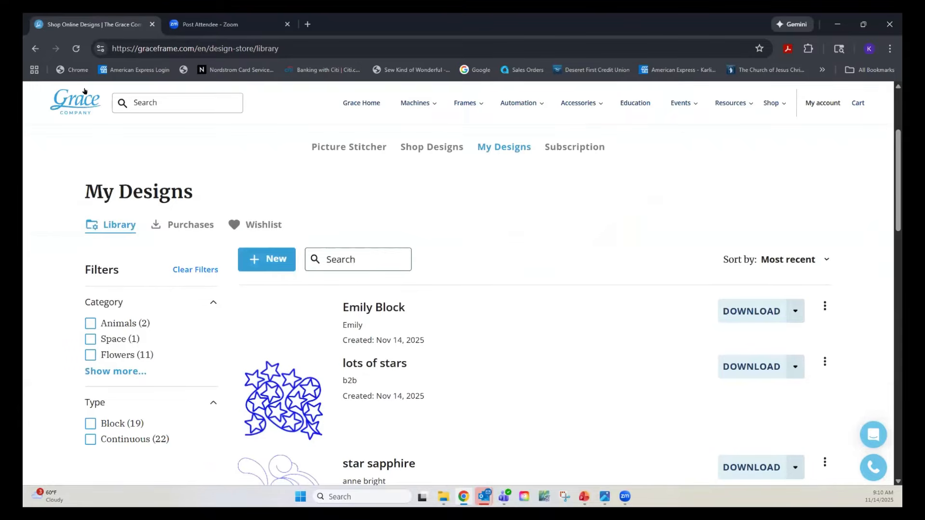
left_click(76, 49)
scroll(285, 284, "down", 3)
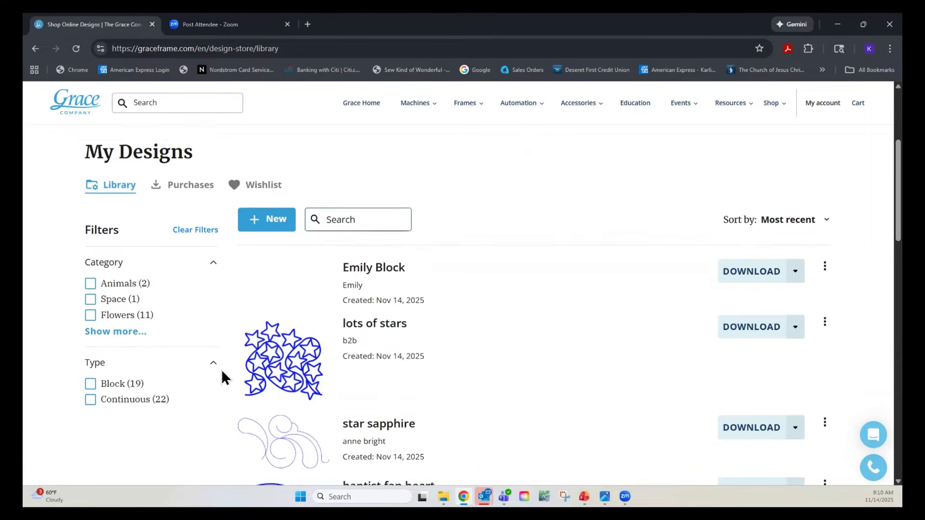
scroll(386, 389, "down", 1)
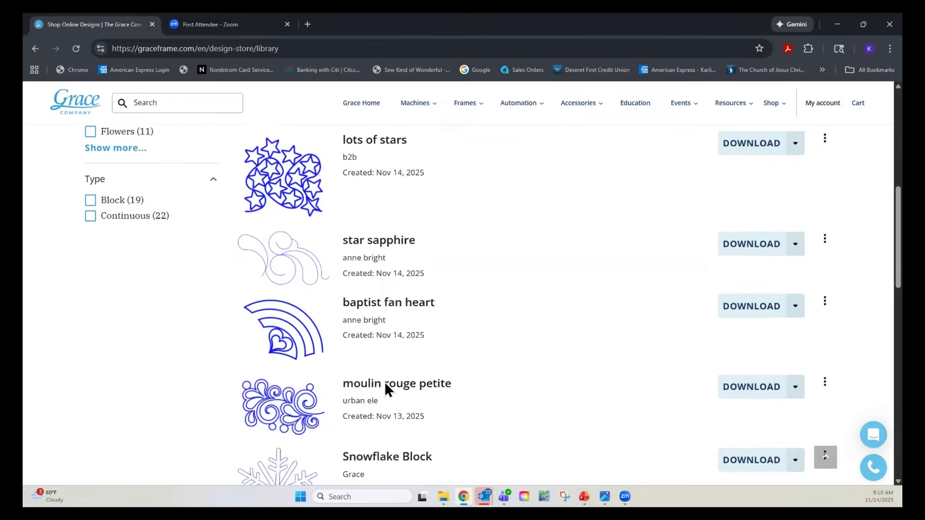
scroll(240, 355, "up", 3)
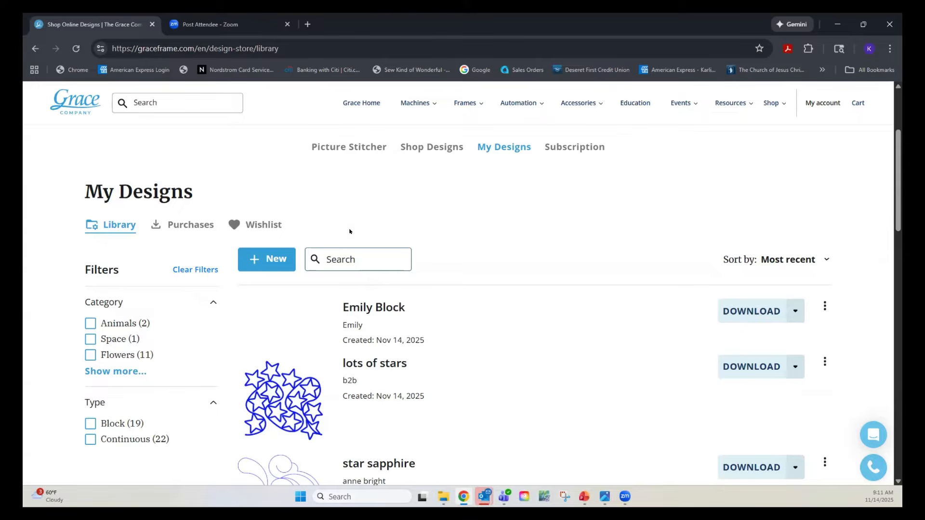
Open the My Designs library through the account options and show those options again.
left_click(817, 110)
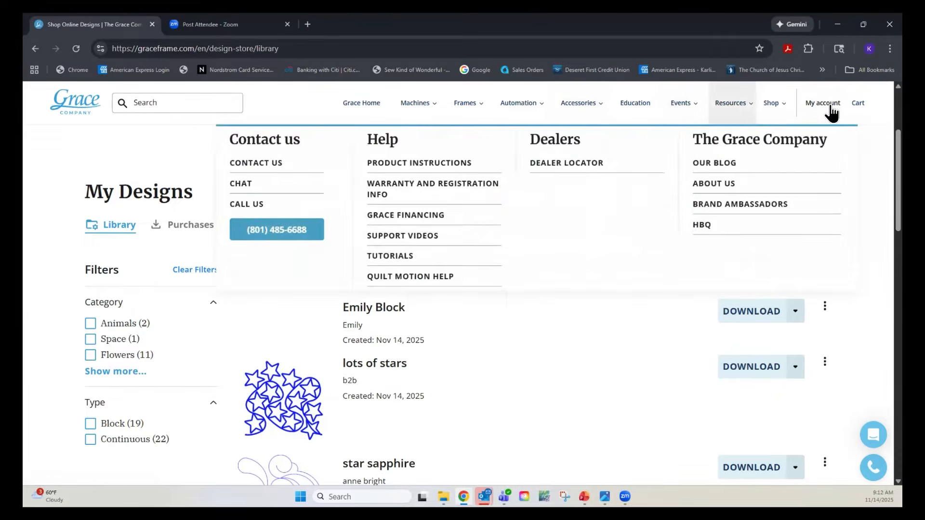
mouse_move(818, 113)
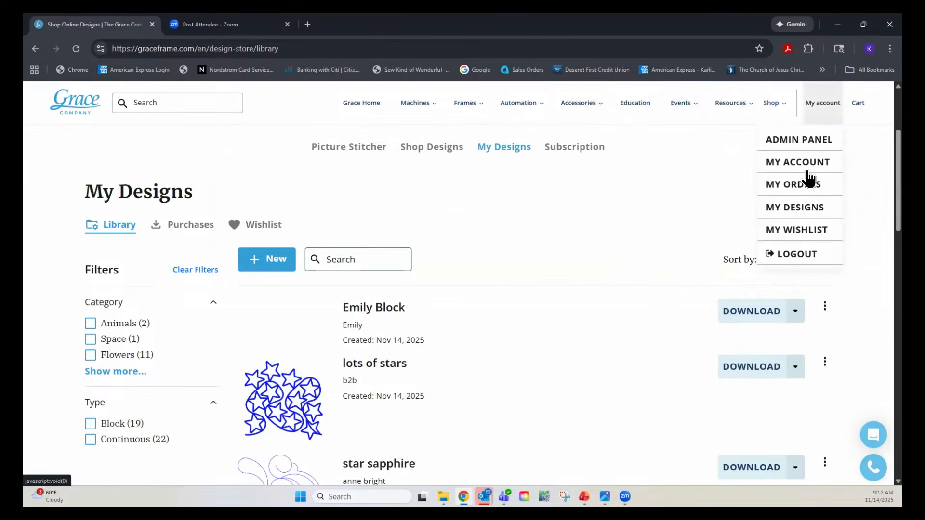
left_click(799, 208)
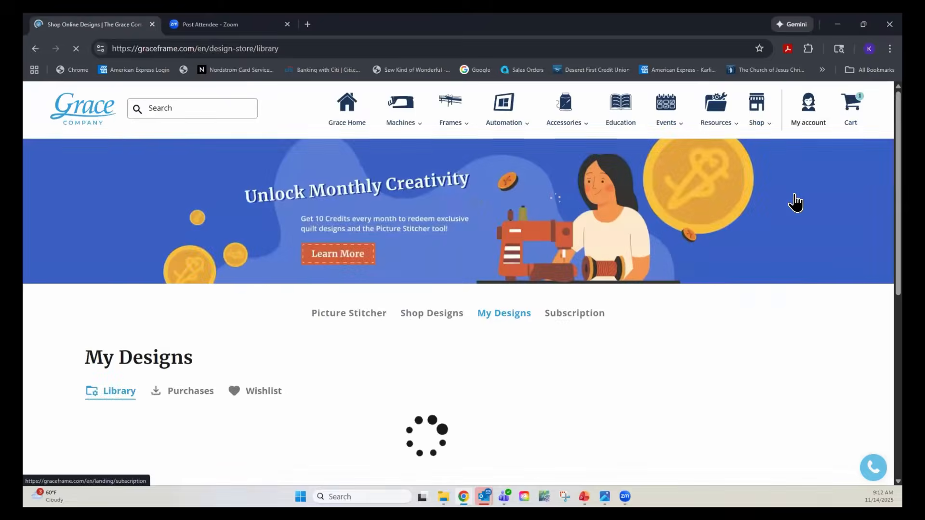
mouse_move(808, 113)
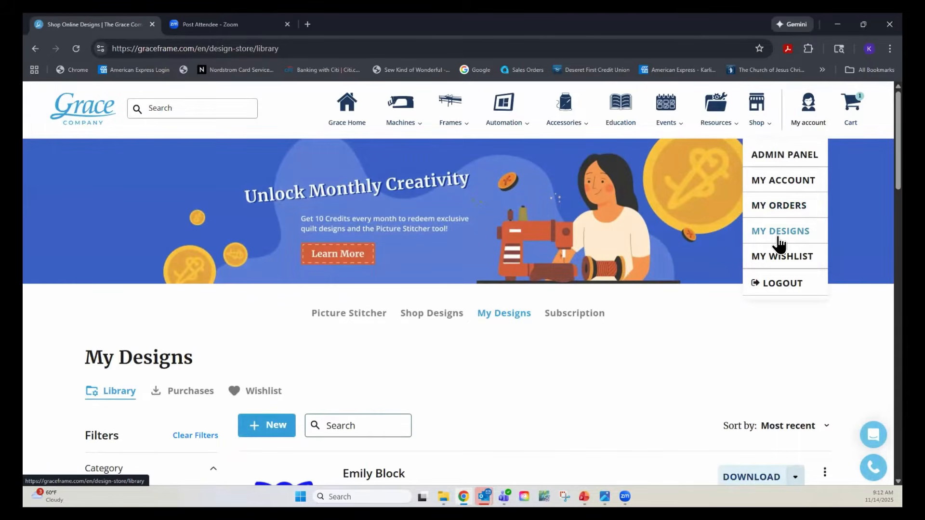
Open the design store's Subscription page and look at the Monthly Plan offer.
left_click(566, 316)
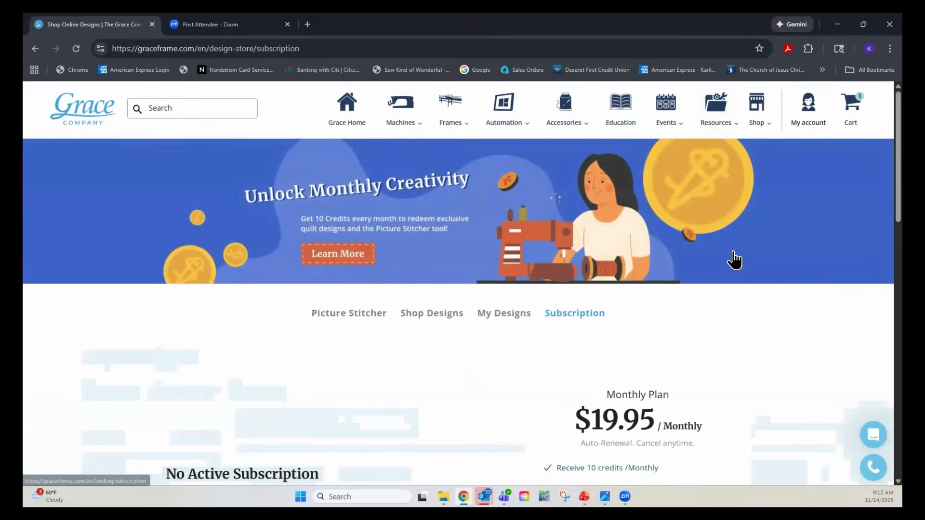
scroll(602, 272, "down", 1)
scroll(694, 289, "down", 1)
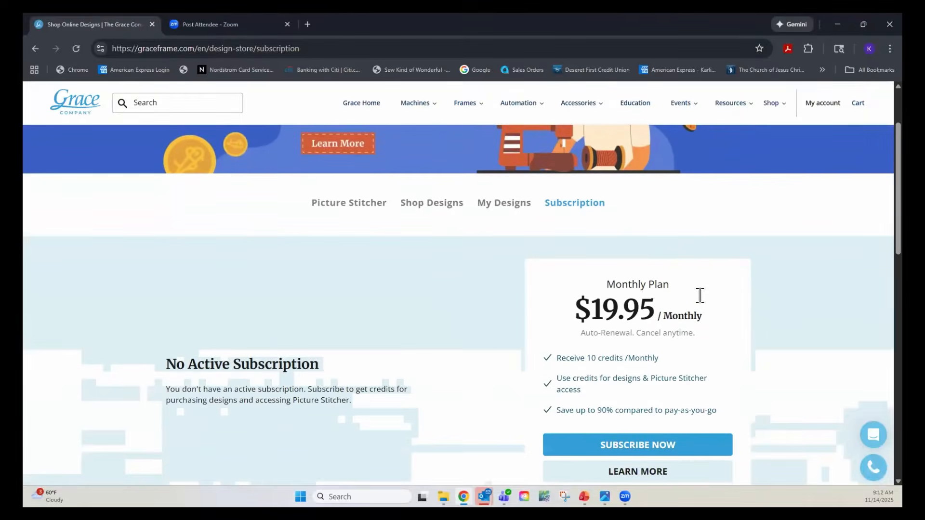
scroll(680, 267, "down", 2)
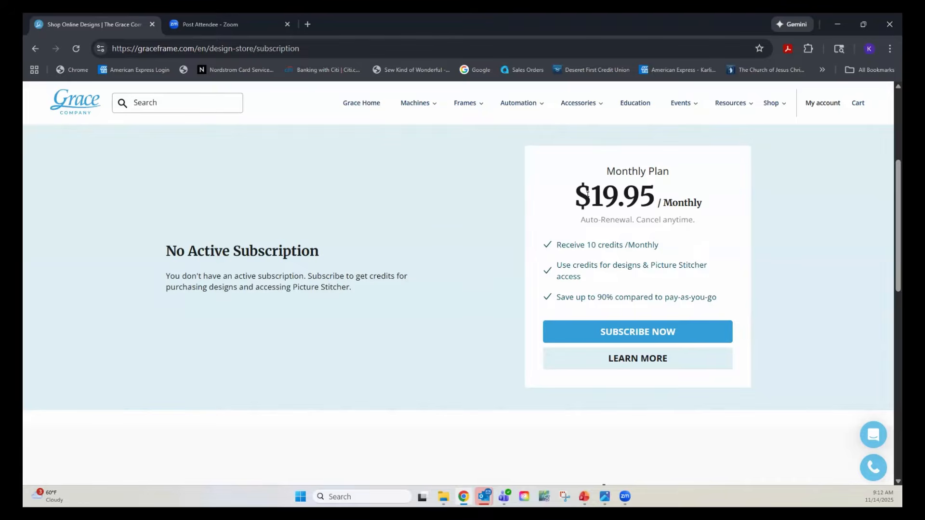
Open the Monthly Plan sign-up form, look through its billing and card fields, and close it without subscribing.
left_click(651, 337)
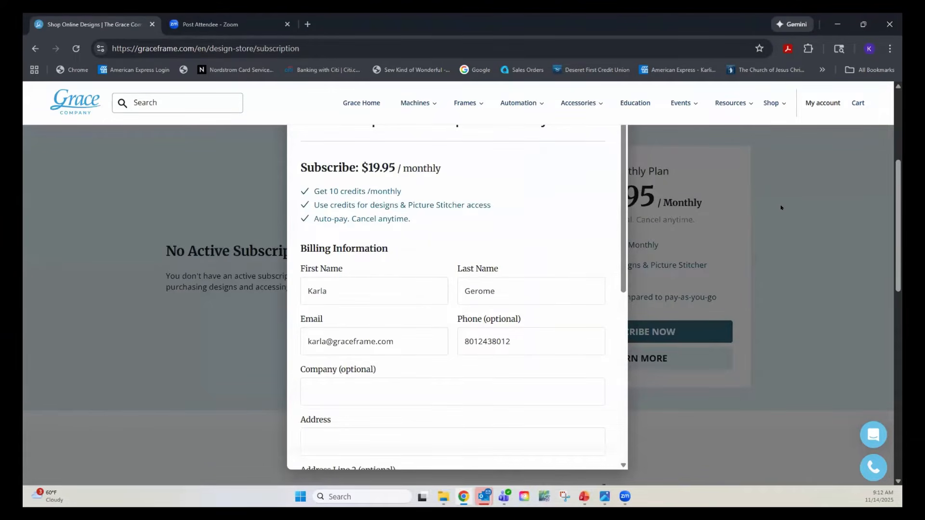
scroll(421, 334, "down", 4)
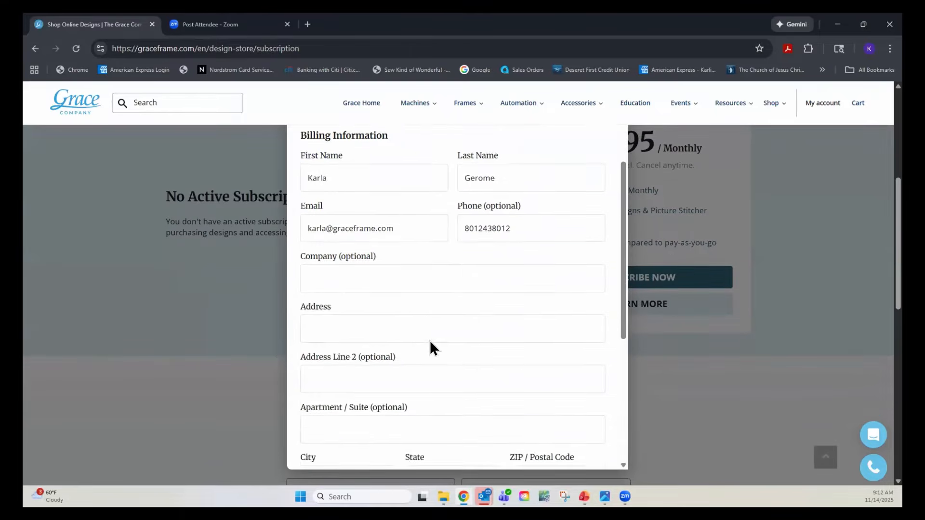
scroll(427, 334, "down", 4)
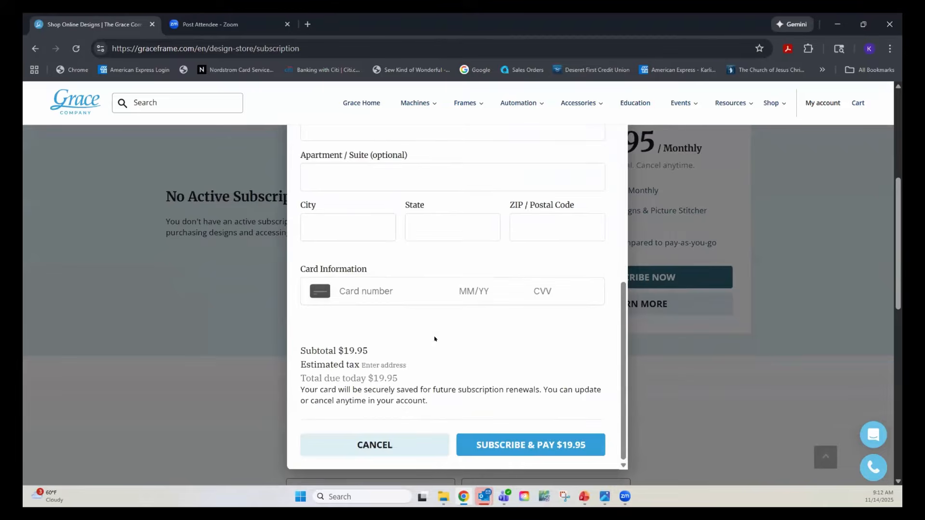
scroll(510, 330, "up", 1)
scroll(510, 330, "up", 8)
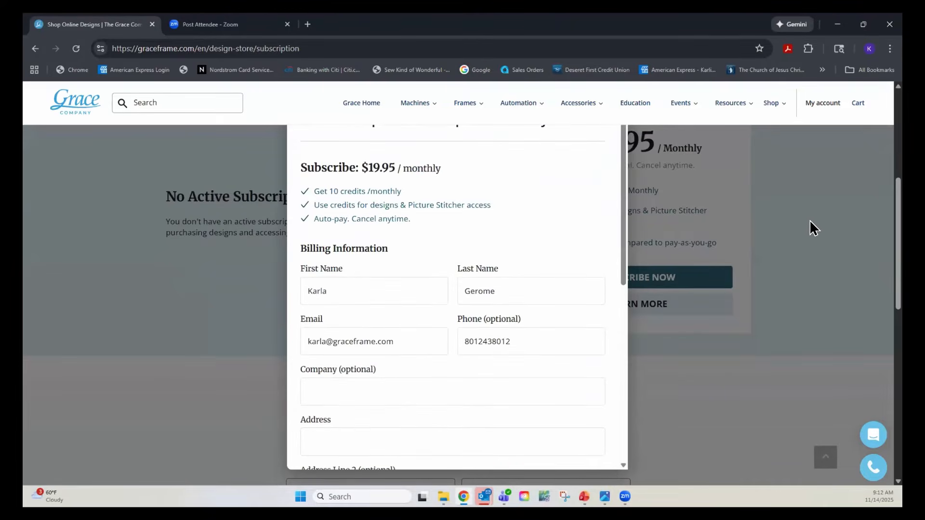
left_click(811, 218)
scroll(402, 223, "up", 3)
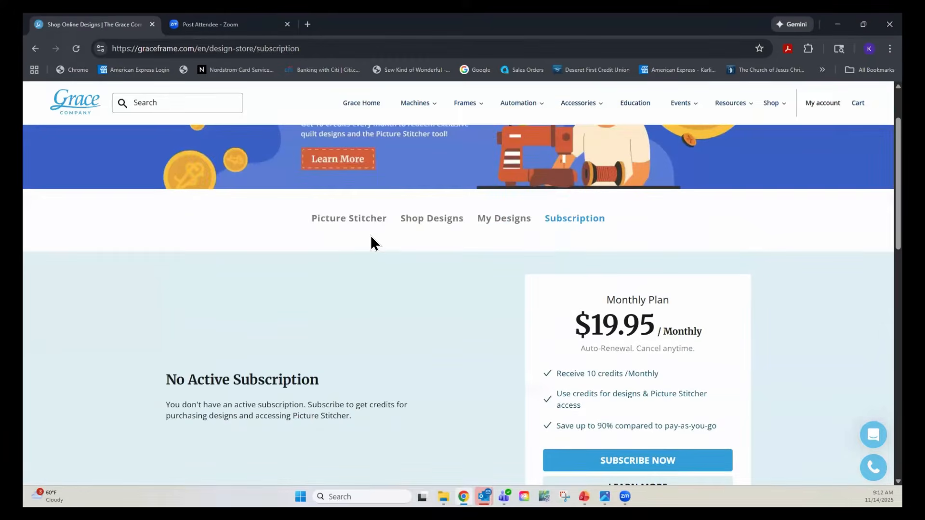
Review the Monthly Plan's price, credits and benefits along with the promotional banner on the Subscription page.
scroll(369, 233, "down", 2)
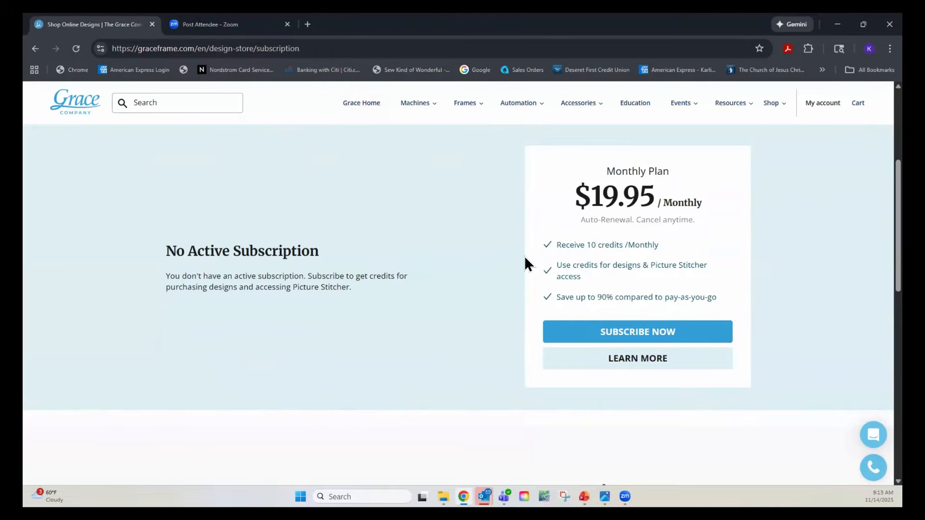
scroll(496, 248, "up", 2)
scroll(357, 234, "down", 1)
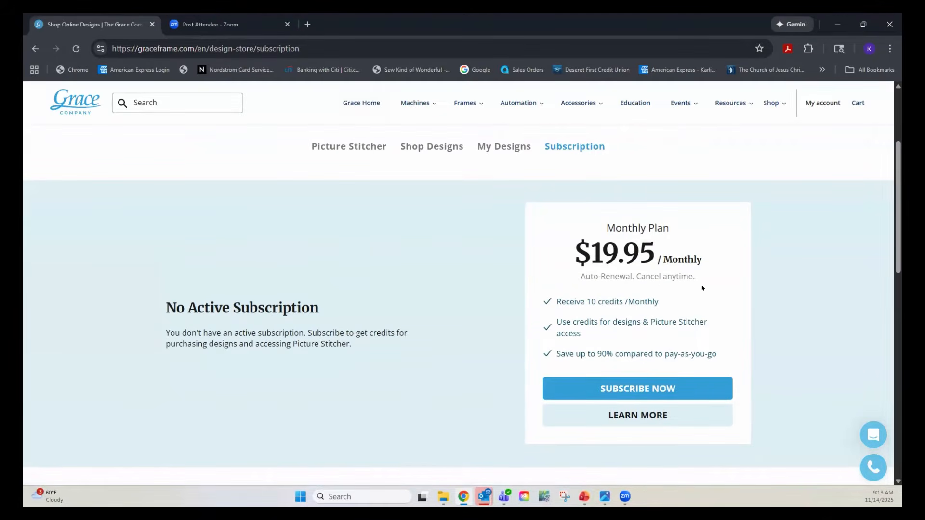
scroll(362, 244, "up", 1)
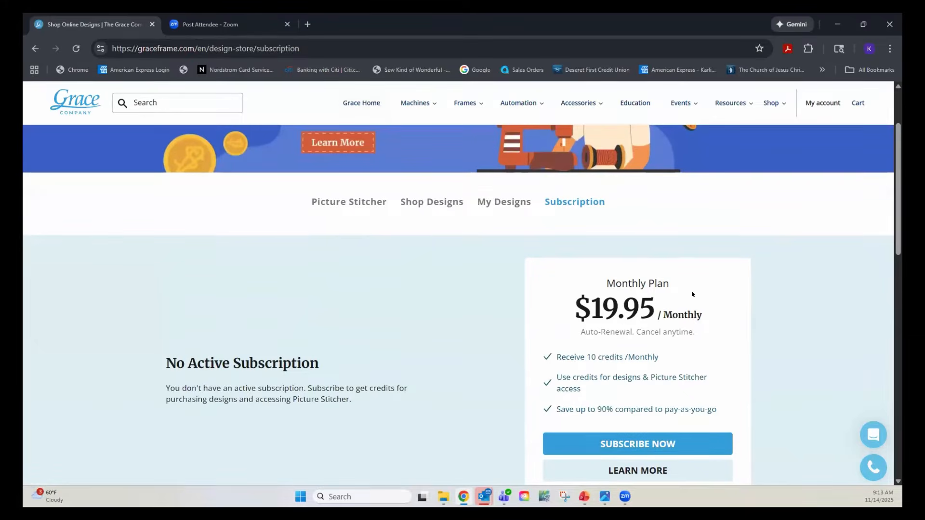
scroll(670, 289, "up", 2)
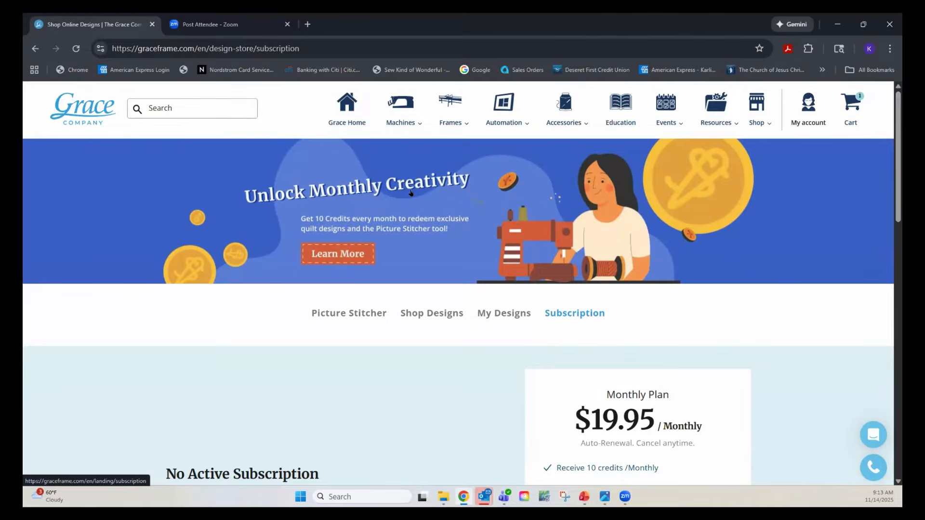
scroll(525, 308, "down", 3)
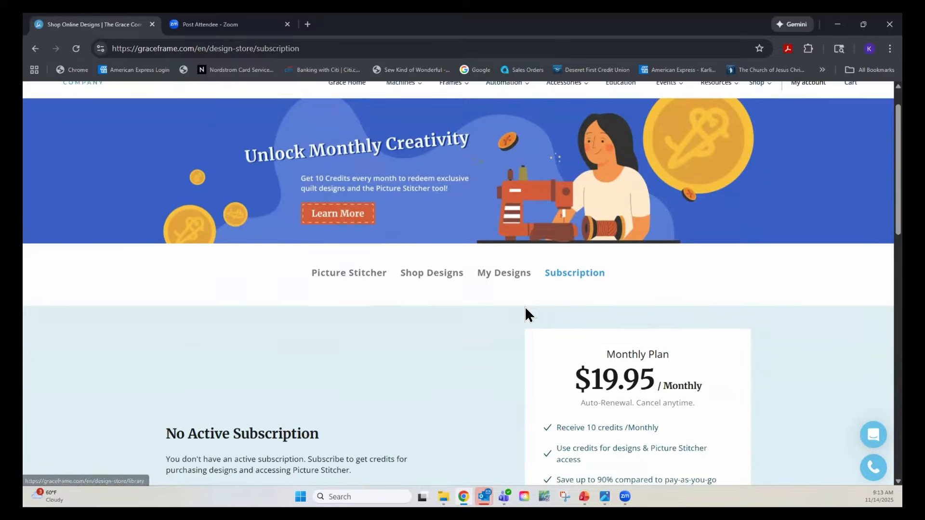
scroll(626, 308, "up", 3)
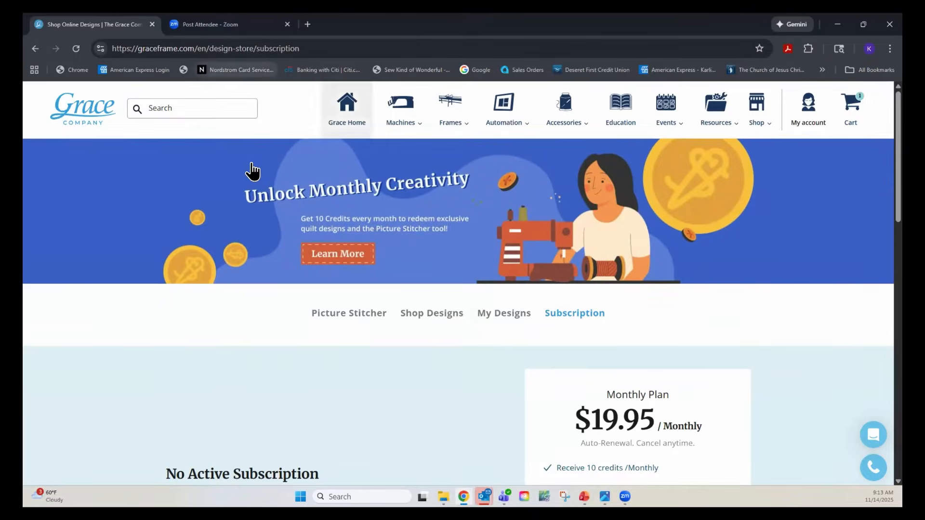
scroll(282, 303, "down", 2)
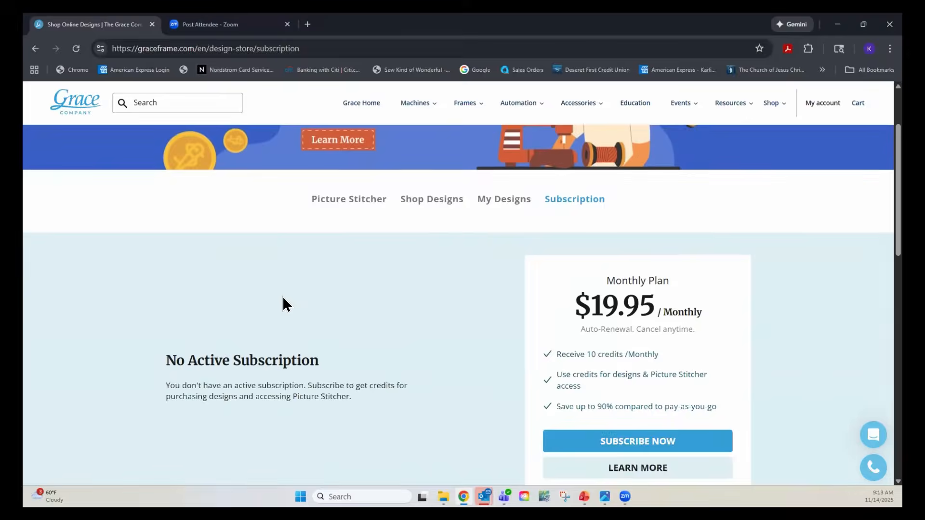
scroll(289, 296, "up", 2)
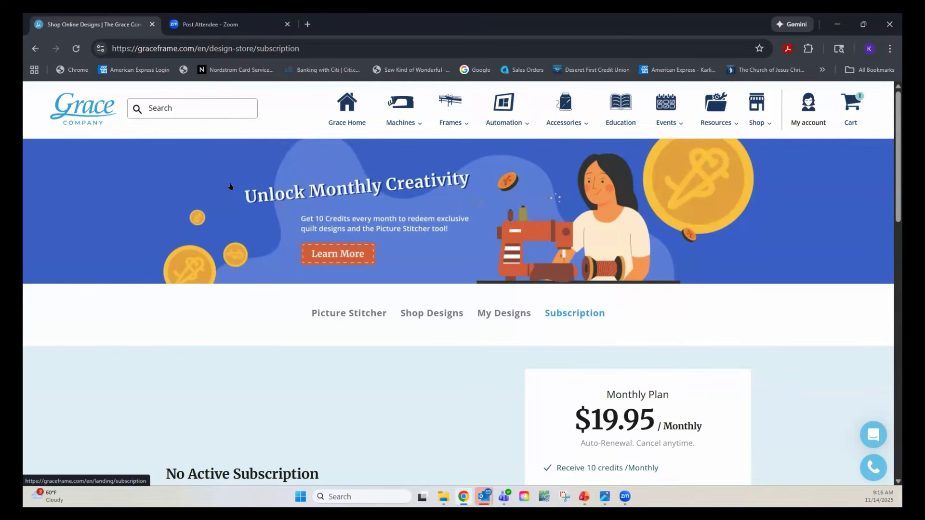
Open the Shop Designs page and look over its banner, filters and first row of designs.
left_click(422, 315)
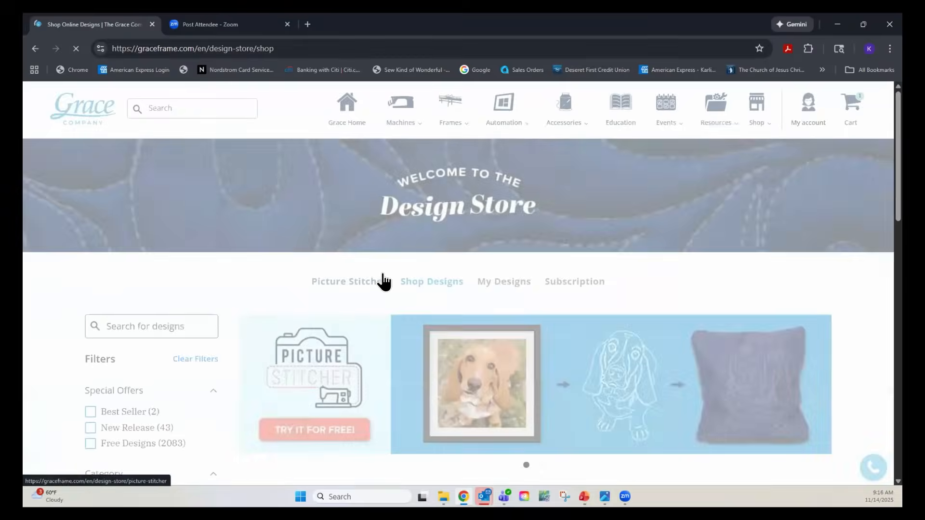
scroll(383, 279, "down", 5)
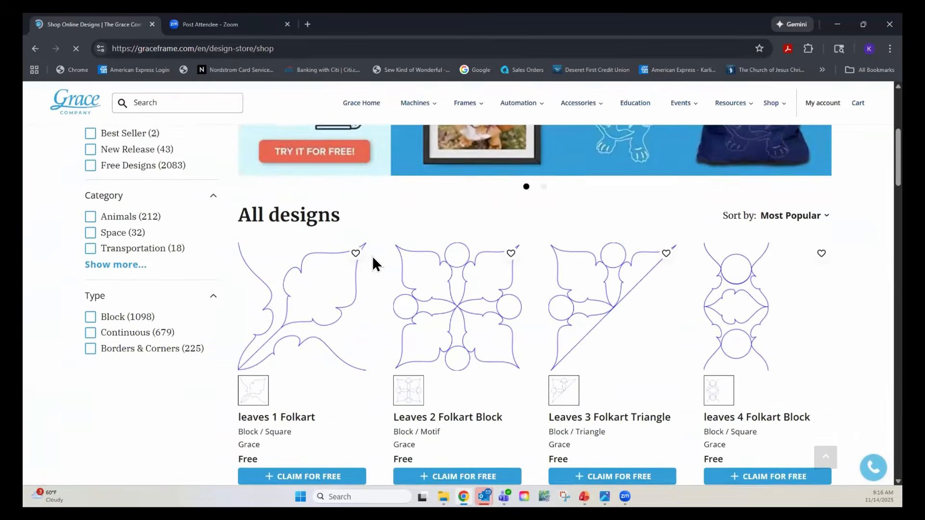
scroll(368, 262, "up", 10)
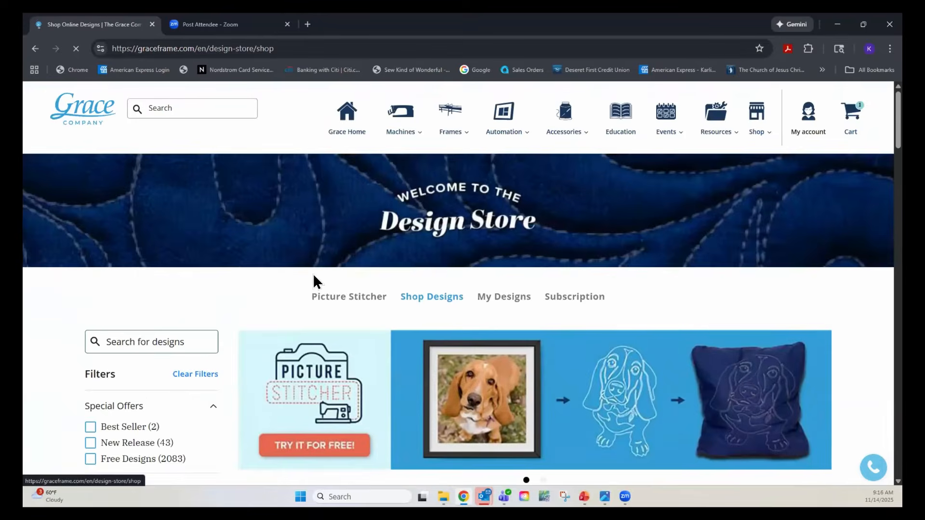
scroll(313, 279, "down", 1)
mouse_move(564, 118)
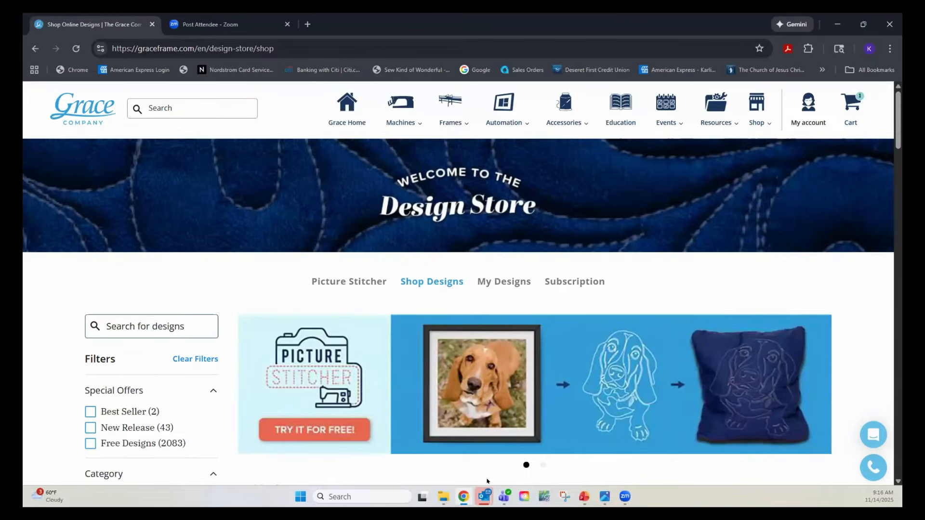
Switch to the PowerPoint presentation and rotate the tilted Snowflake and Loose Stipple pictures on slide 7 until they are level.
left_click(584, 496)
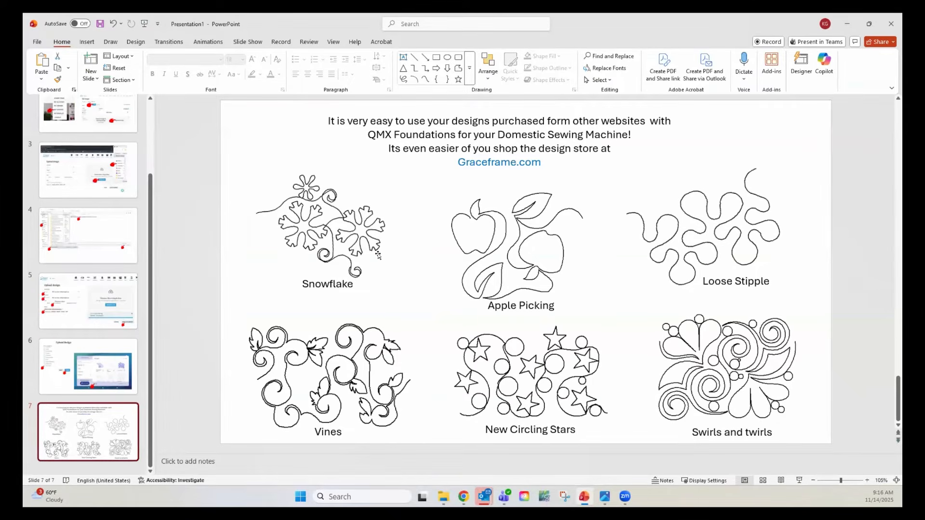
left_click(331, 230)
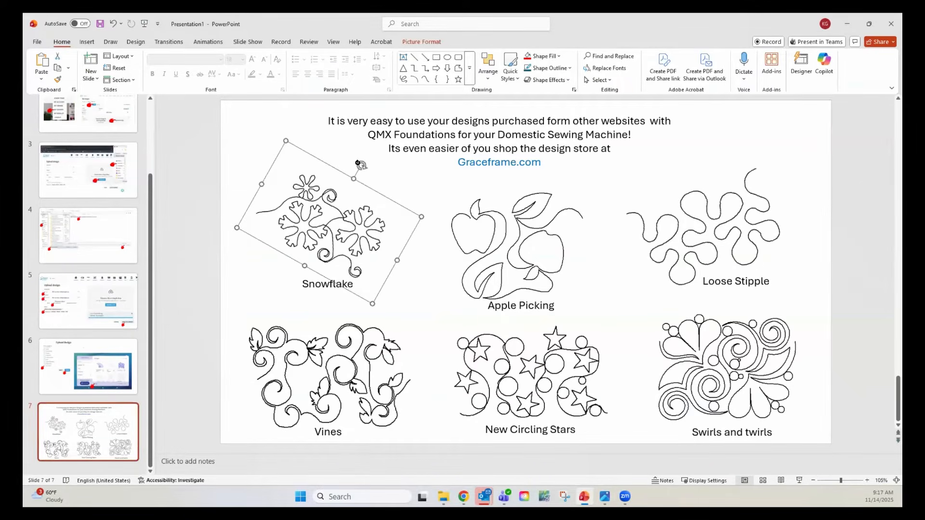
left_click_drag(357, 163, 323, 164)
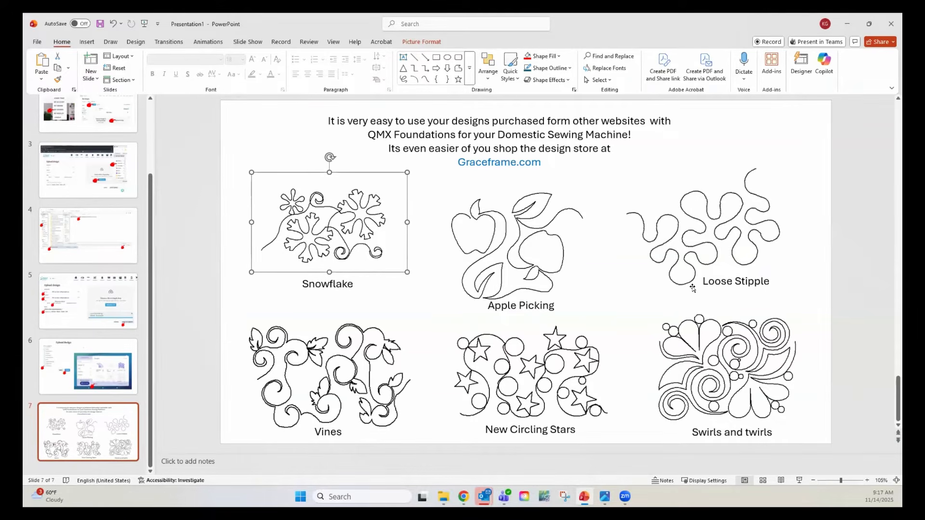
left_click(728, 225)
left_click_drag(686, 166, 730, 205)
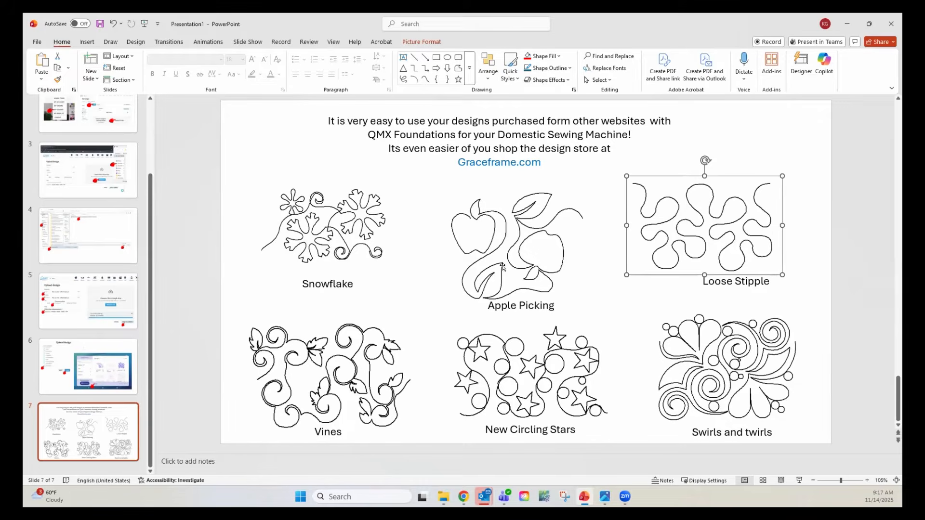
Nudge the Apple Picking picture slightly up and to the left, and finish with the New Circling Stars picture selected.
left_click(502, 246)
left_click_drag(498, 239, 493, 233)
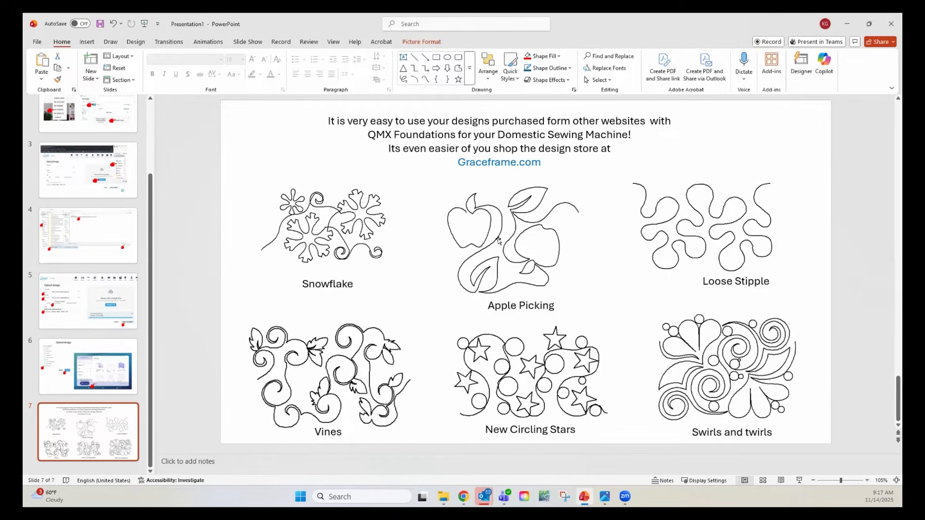
left_click(747, 216)
left_click(715, 379)
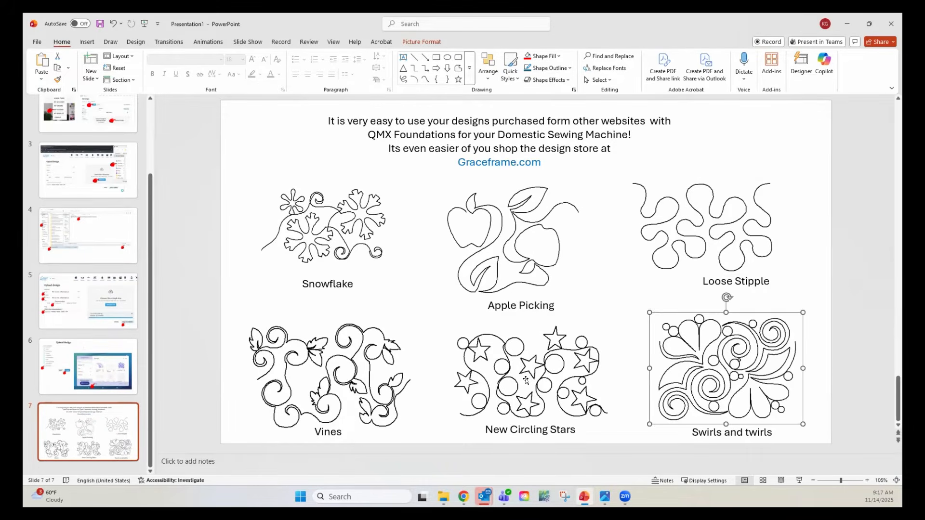
left_click(526, 380)
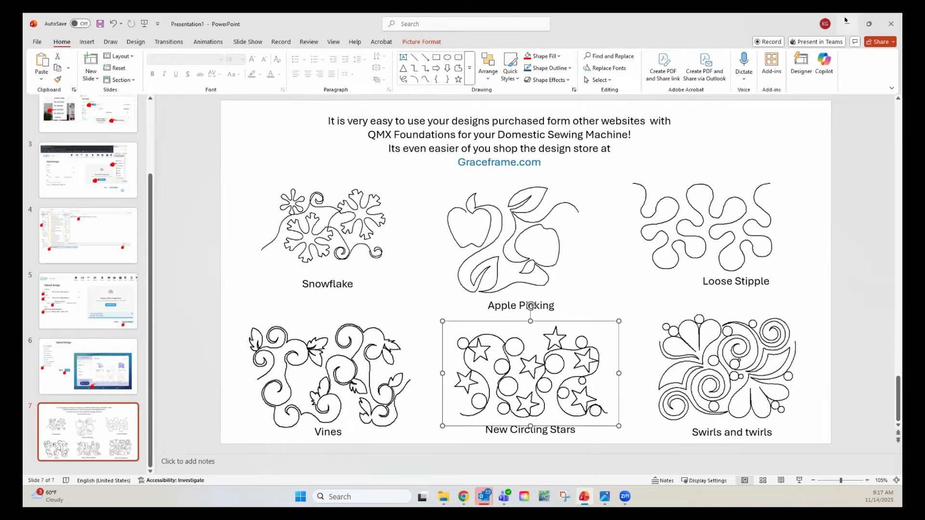
Return to the design store in the browser, look through the All designs listing, and minimize the browser window.
key("alt+Tab")
scroll(495, 346, "down", 7)
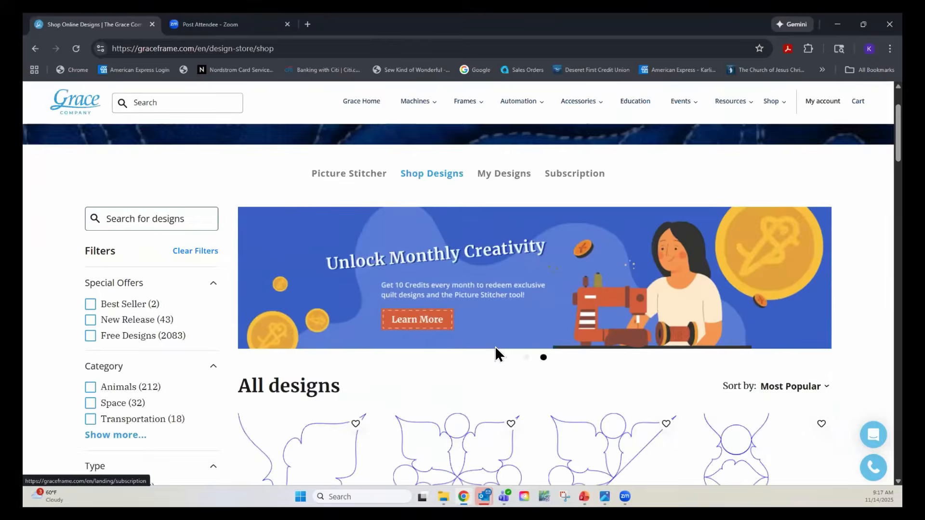
scroll(530, 270, "down", 2)
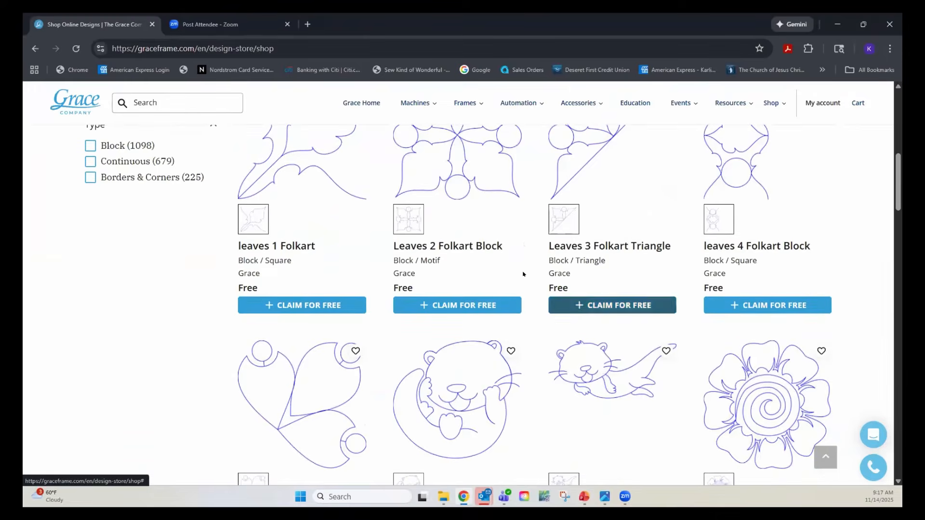
scroll(524, 242, "down", 2)
scroll(524, 242, "up", 1)
scroll(525, 243, "up", 4)
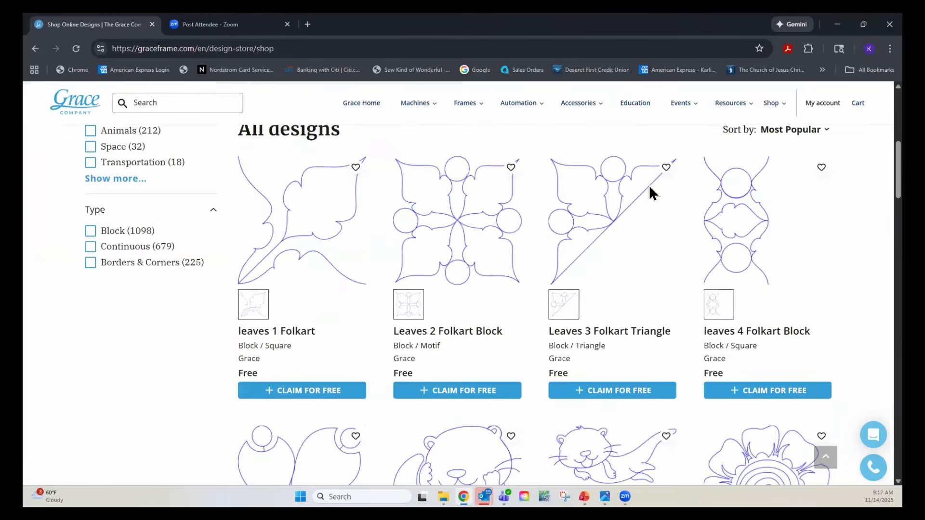
left_click(838, 23)
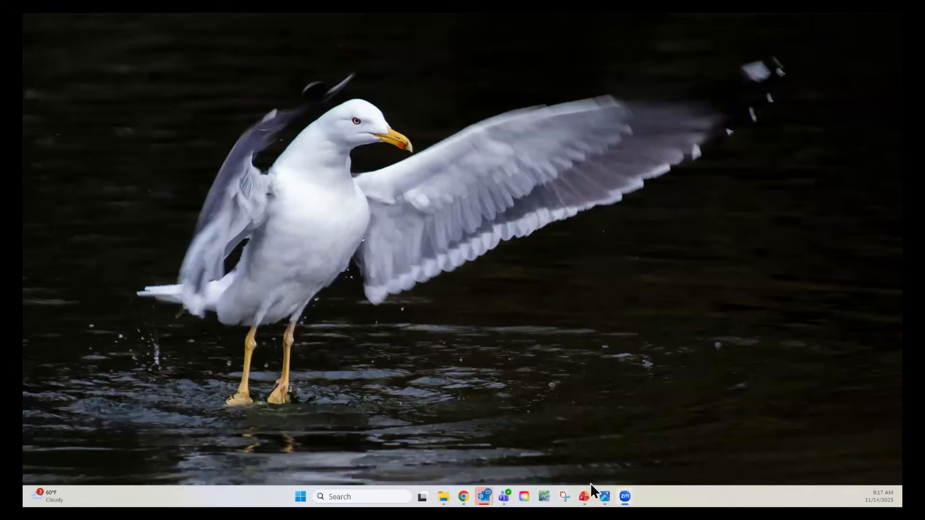
Bring up the PowerPoint presentation, return to the design store in the browser, and browse the first rows of All designs.
left_click(584, 496)
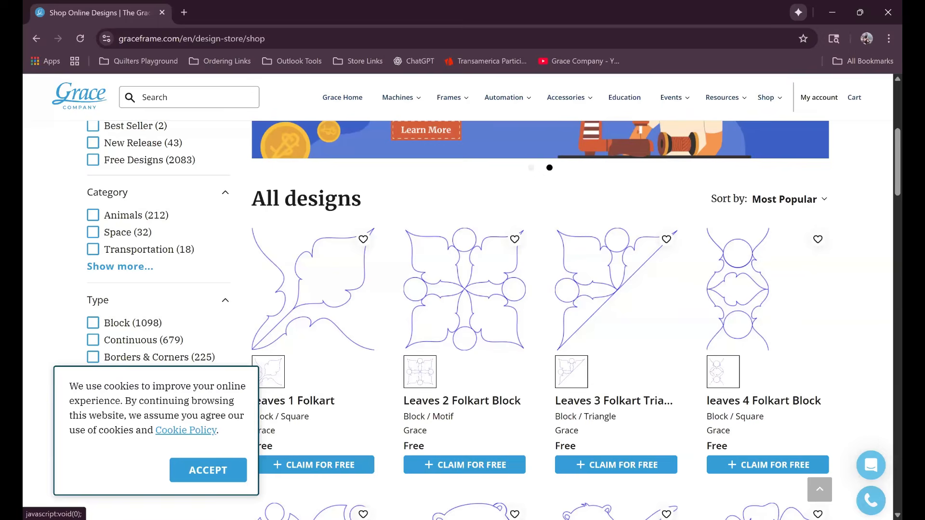
scroll(504, 299, "down", 2)
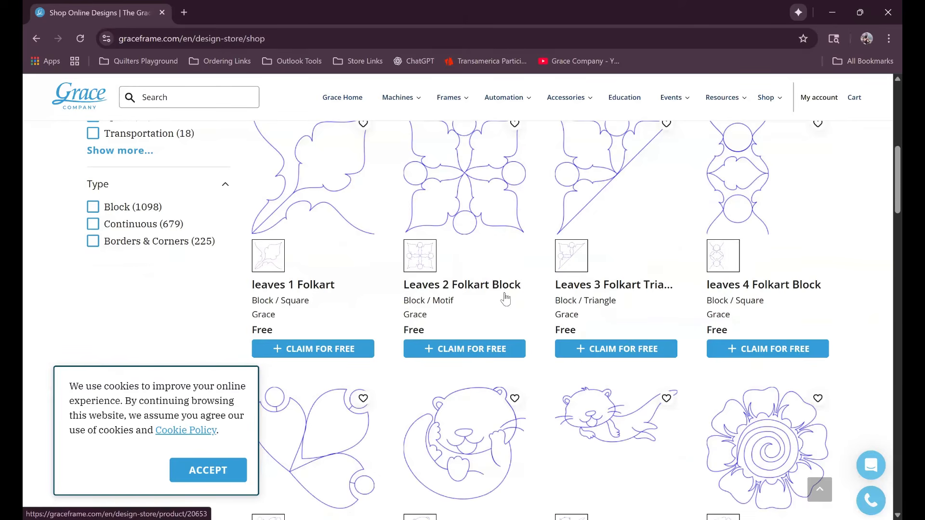
scroll(505, 298, "down", 2)
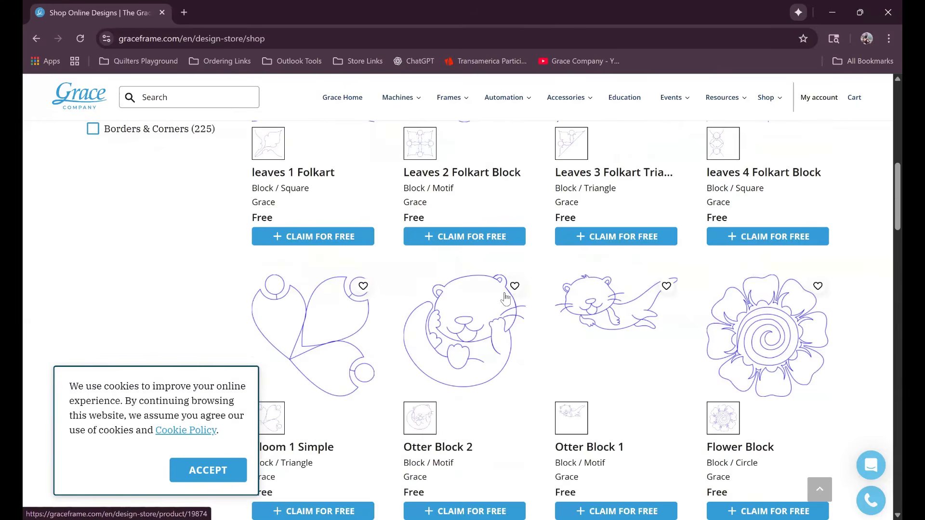
scroll(504, 298, "down", 3)
scroll(505, 298, "up", 5)
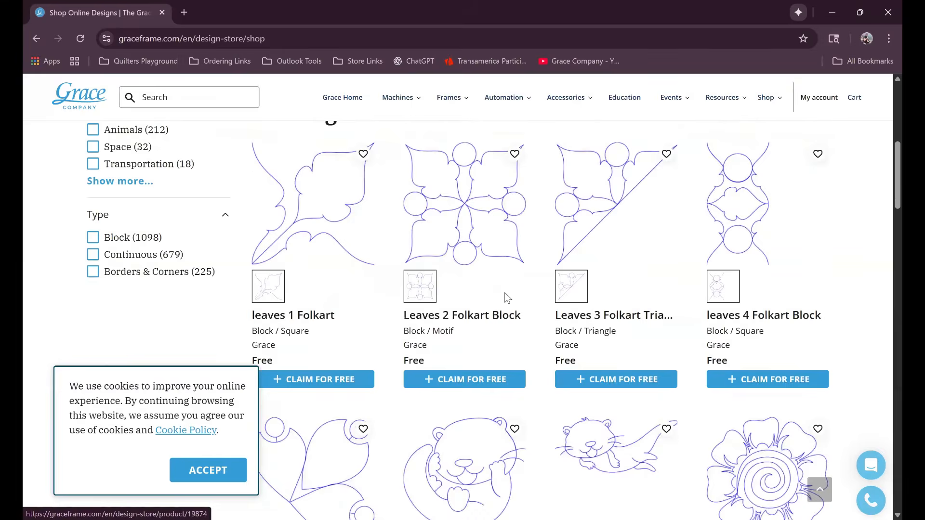
scroll(504, 293, "up", 3)
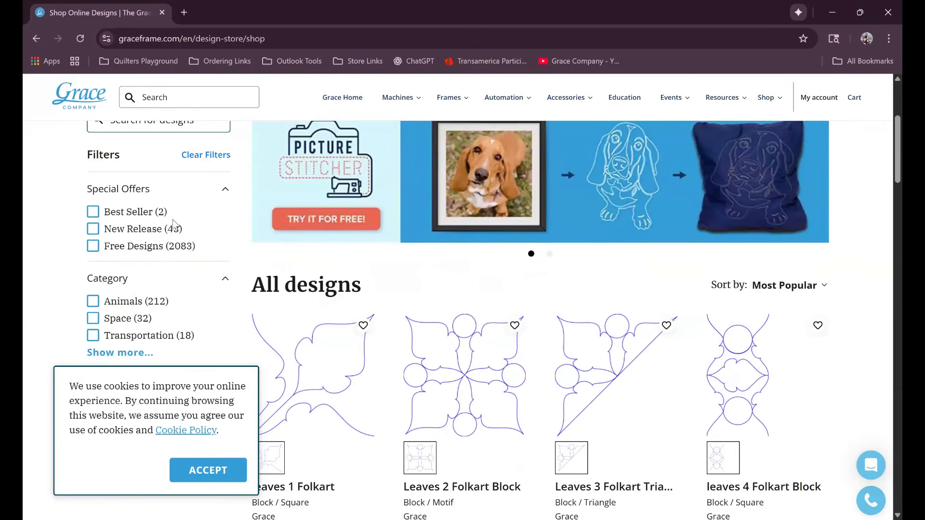
Expand the full Category filter list and look through its categories alongside the design listing.
scroll(171, 219, "down", 1)
left_click(126, 330)
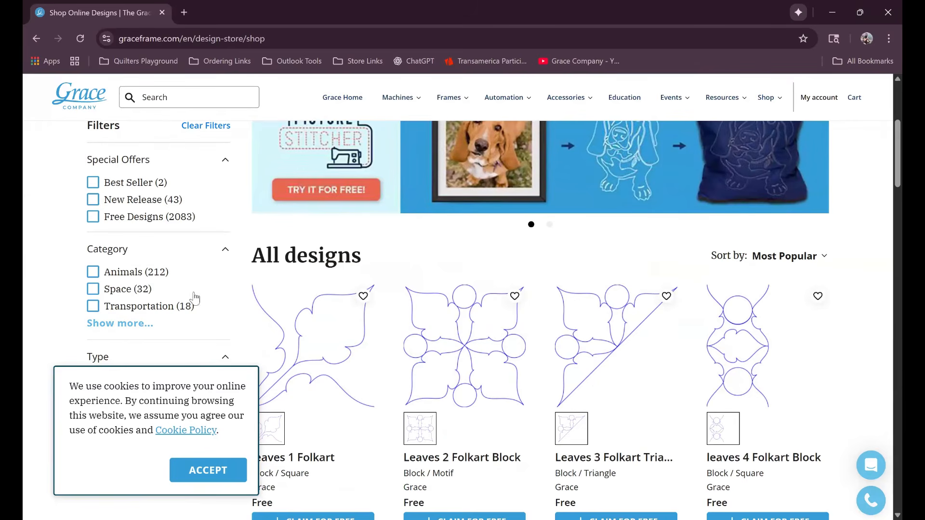
scroll(176, 265, "down", 1)
scroll(176, 264, "down", 8)
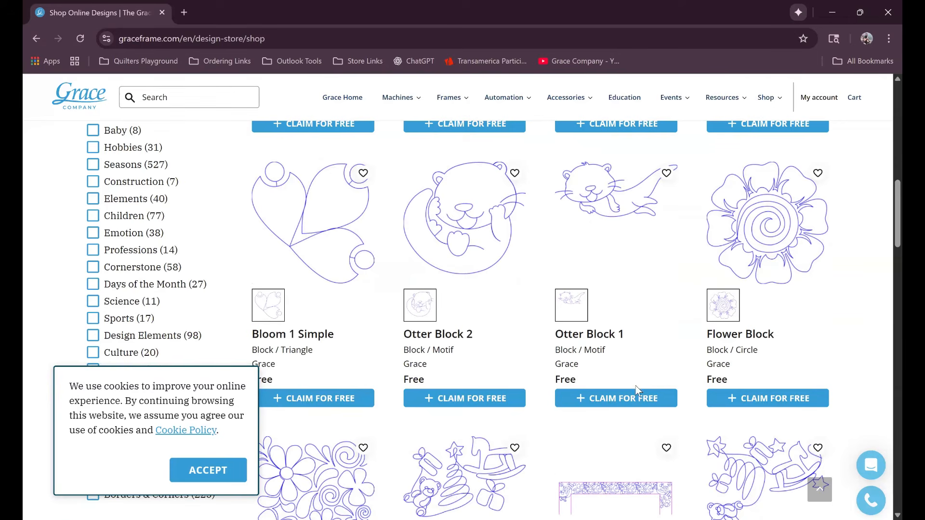
Open the Otter Block 2 design page and review its specs, including file types and compatibility.
left_click(643, 405)
scroll(645, 358, "down", 1)
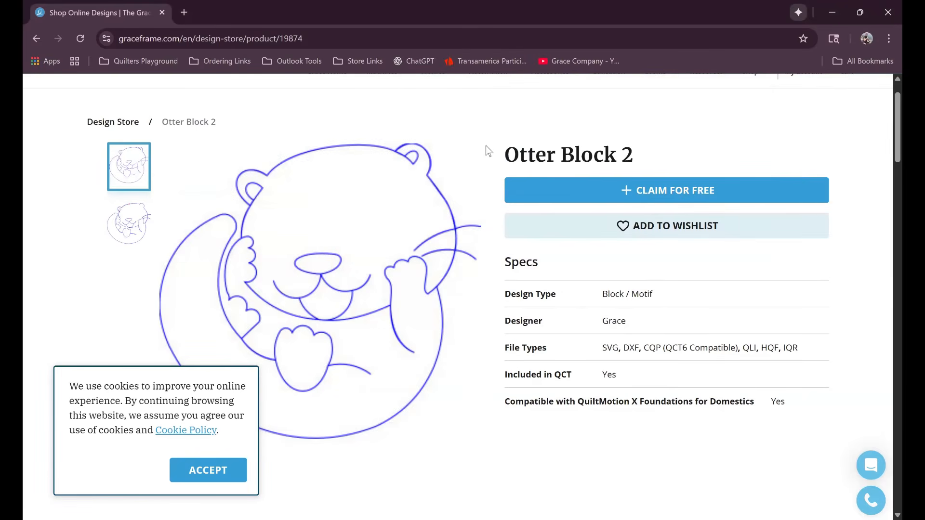
scroll(446, 398, "down", 2)
scroll(446, 398, "up", 1)
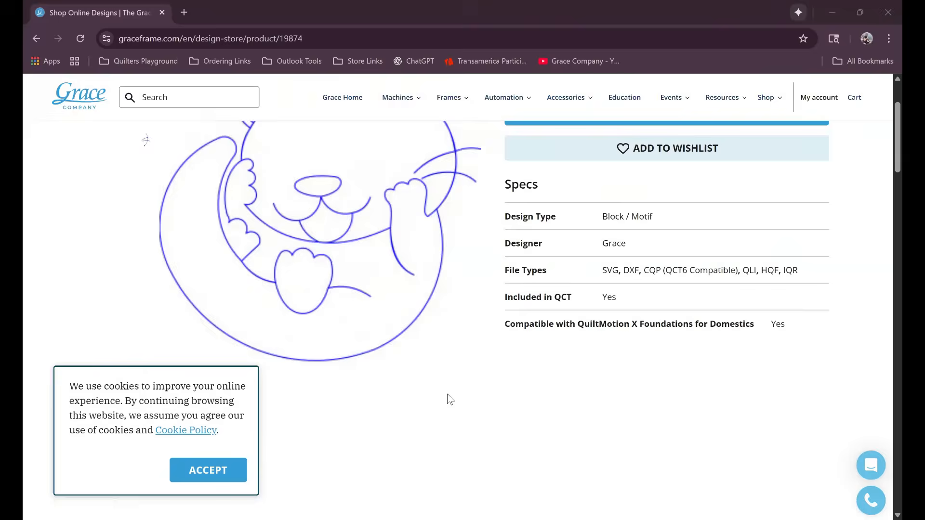
Accept the cookie notice and select the second, animated preview thumbnail of the Otter Block 2 design.
left_click(208, 470)
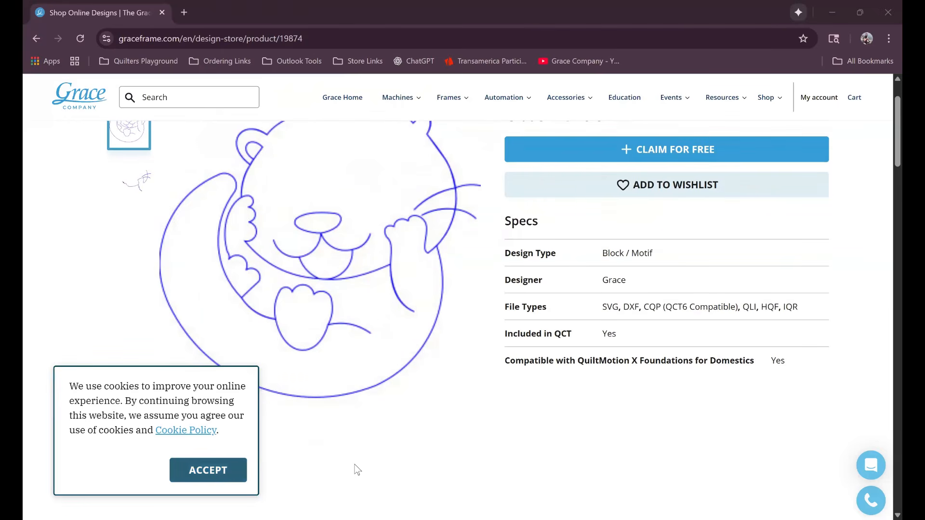
scroll(353, 468, "up", 1)
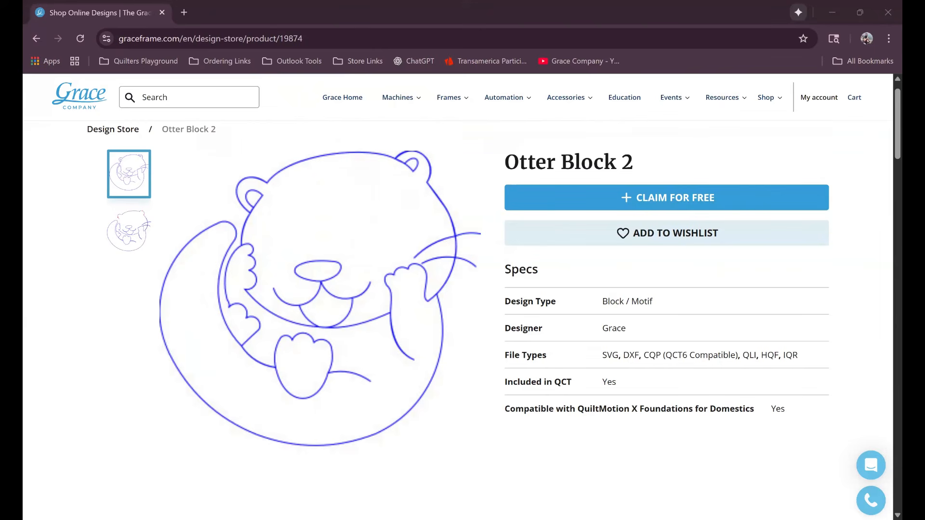
left_click(148, 221)
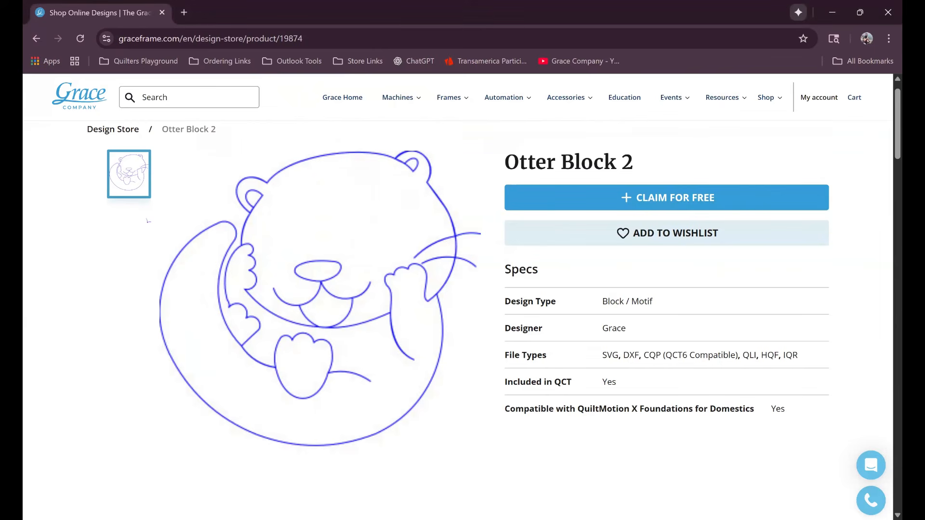